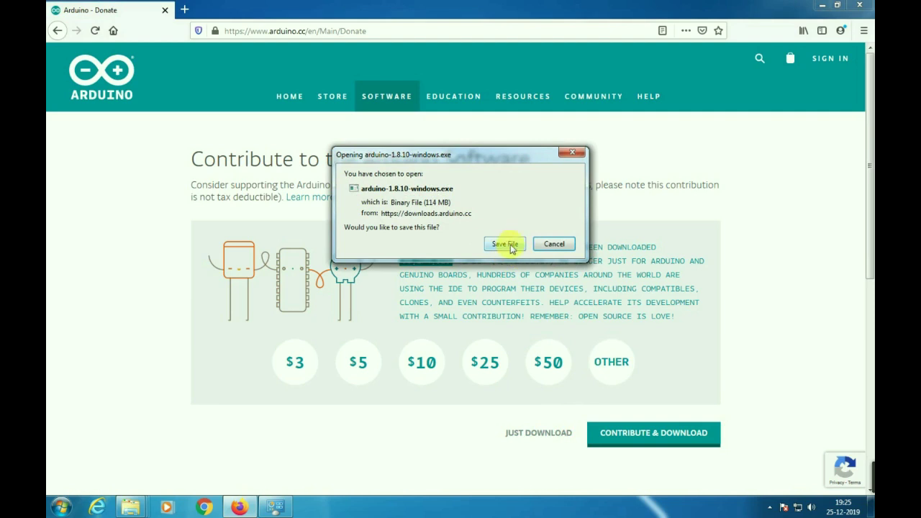
Save the arduino-1.8.10-windows.exe installer, launch it from the browser's downloads, and minimize the browser window.
click(504, 244)
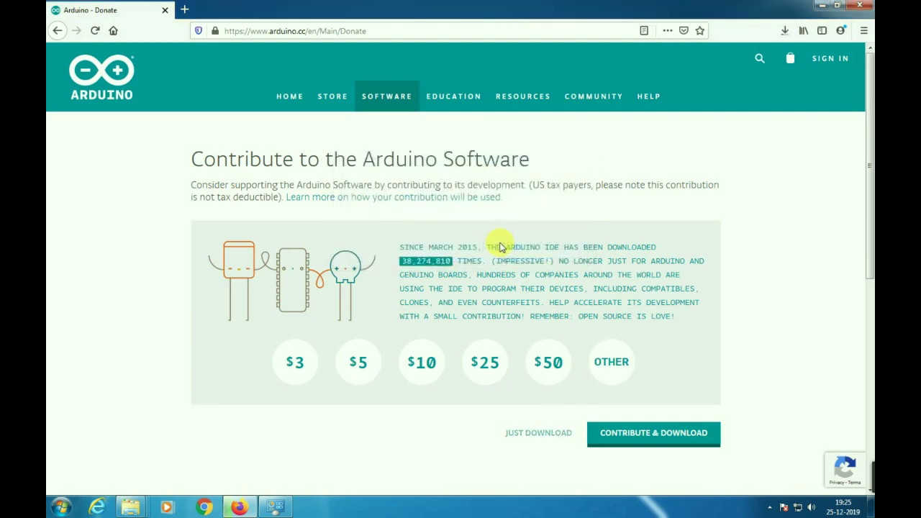
click(783, 31)
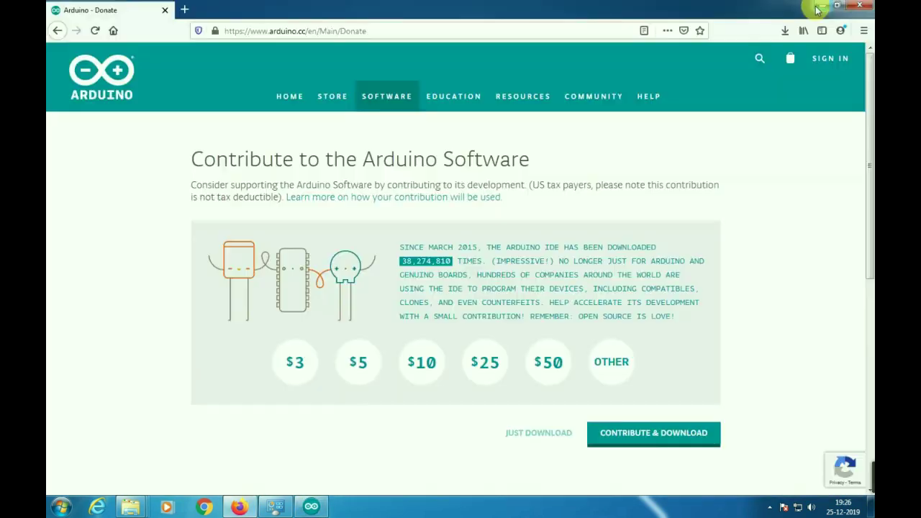
click(819, 9)
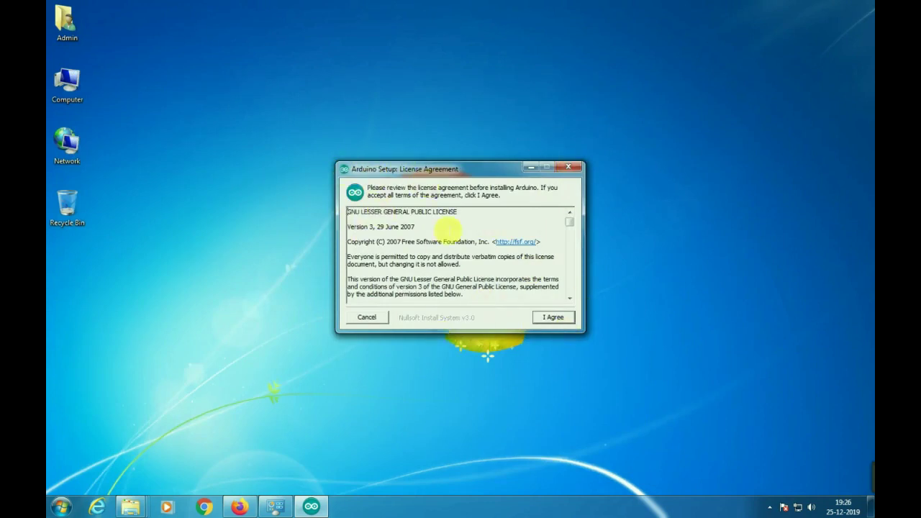
Review and accept the Arduino license agreement, then continue with all installation components selected, including the USB driver.
drag(569, 222, 571, 287)
click(551, 319)
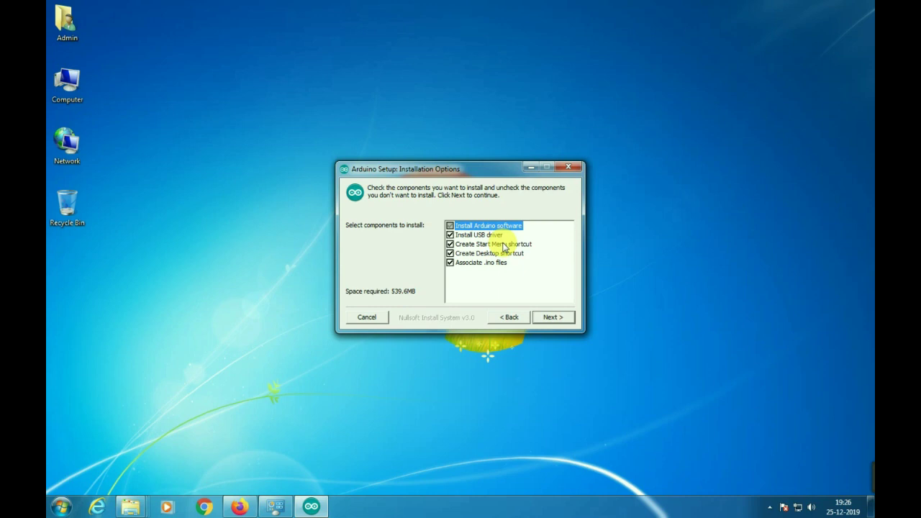
click(450, 235)
click(451, 235)
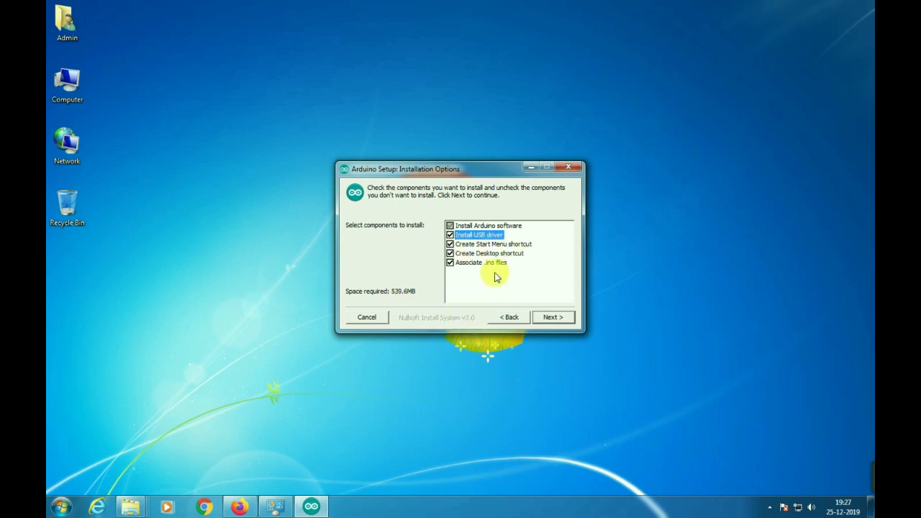
click(64, 495)
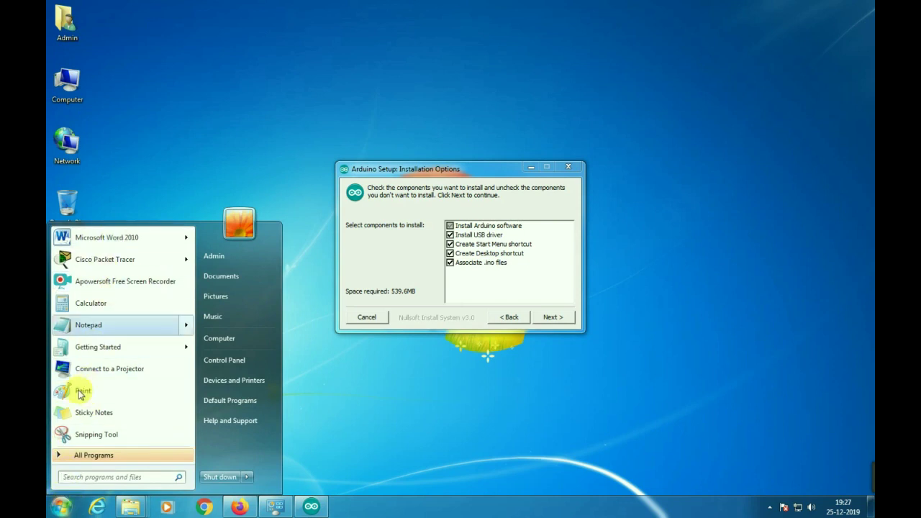
click(374, 372)
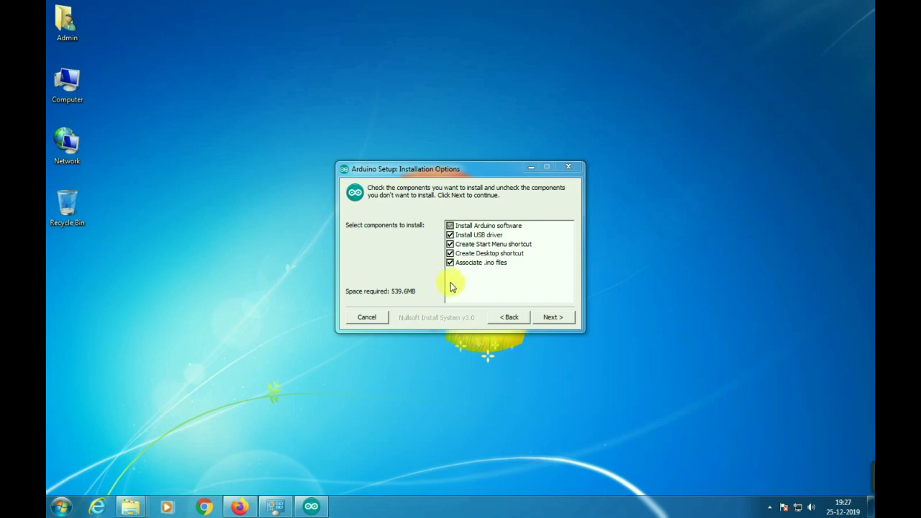
click(547, 318)
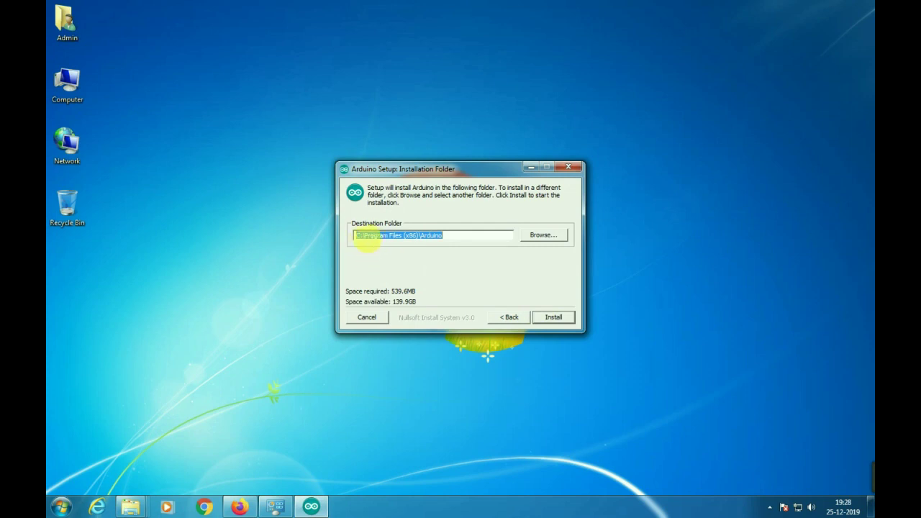
Keep C:\Program Files (x86)\Arduino as the destination folder and start the installation.
click(378, 236)
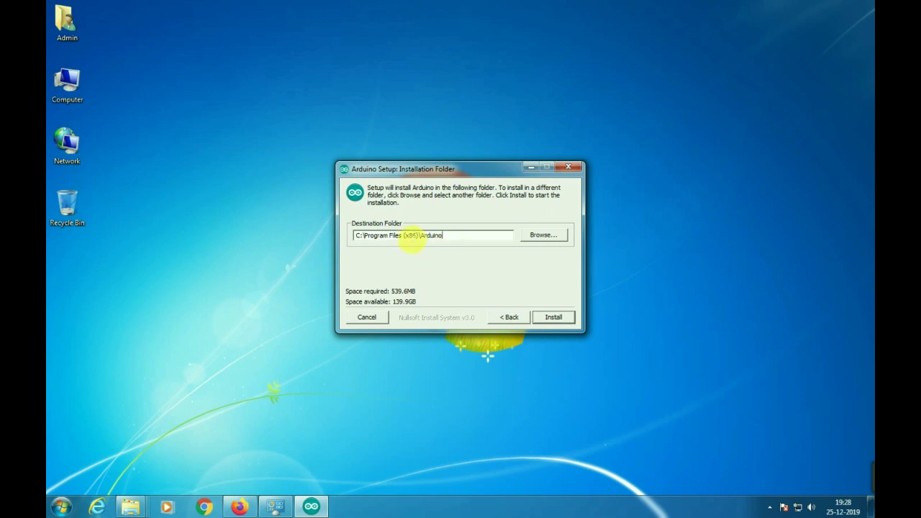
double_click(414, 239)
click(463, 237)
drag(449, 237, 418, 235)
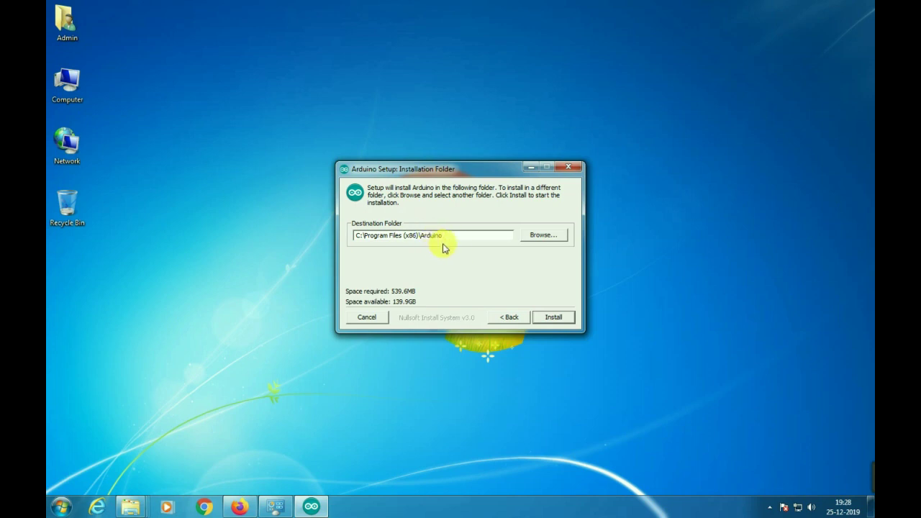
click(551, 321)
click(554, 319)
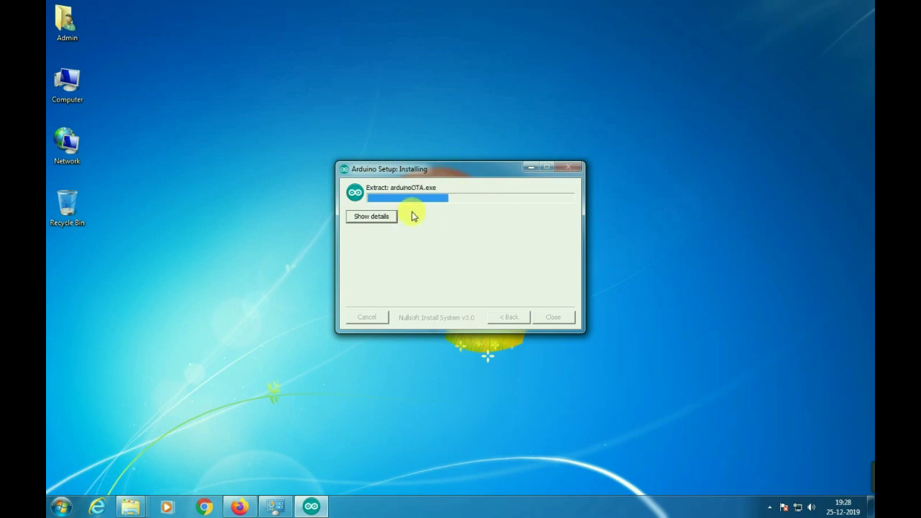
Show the installation details, allow the Arduino USB Driver to install, and close the completed setup.
click(370, 218)
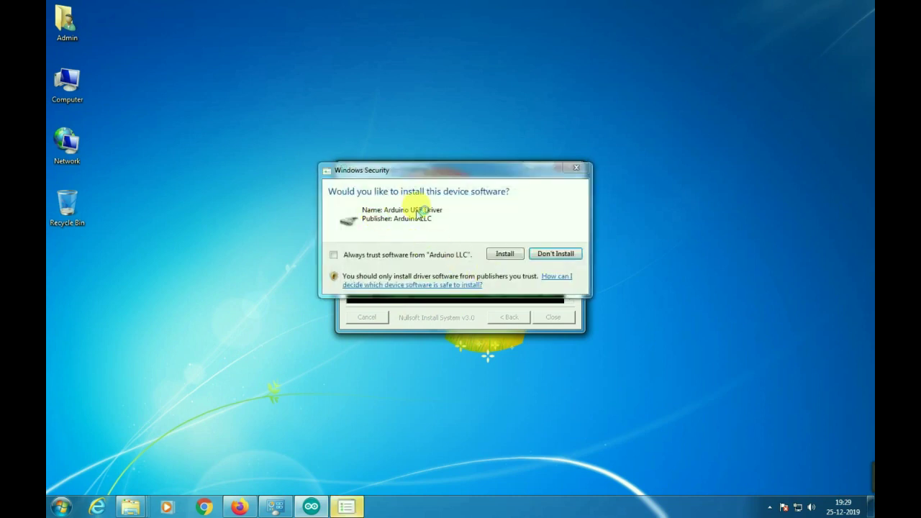
drag(463, 173, 556, 45)
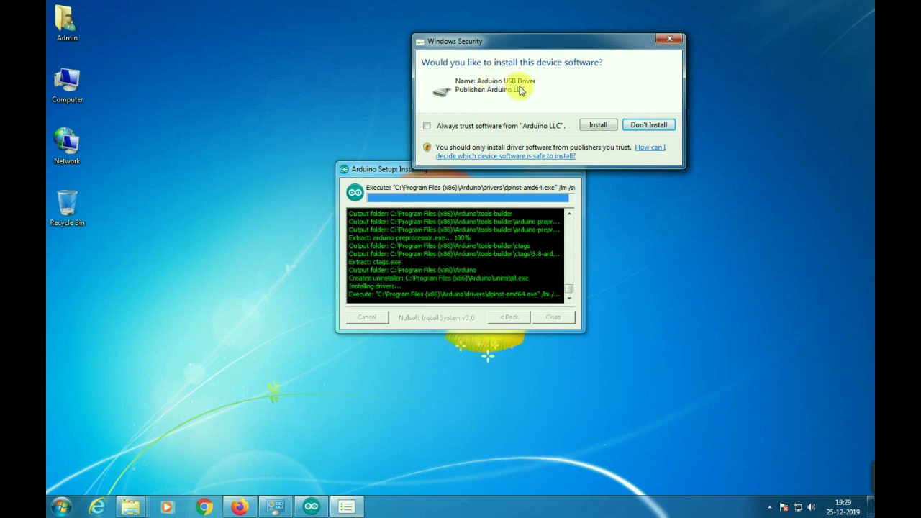
click(597, 126)
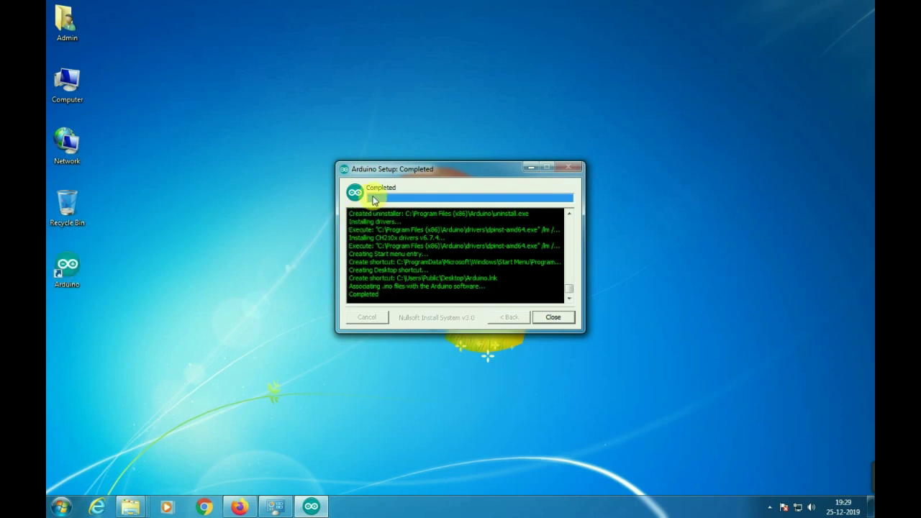
click(553, 317)
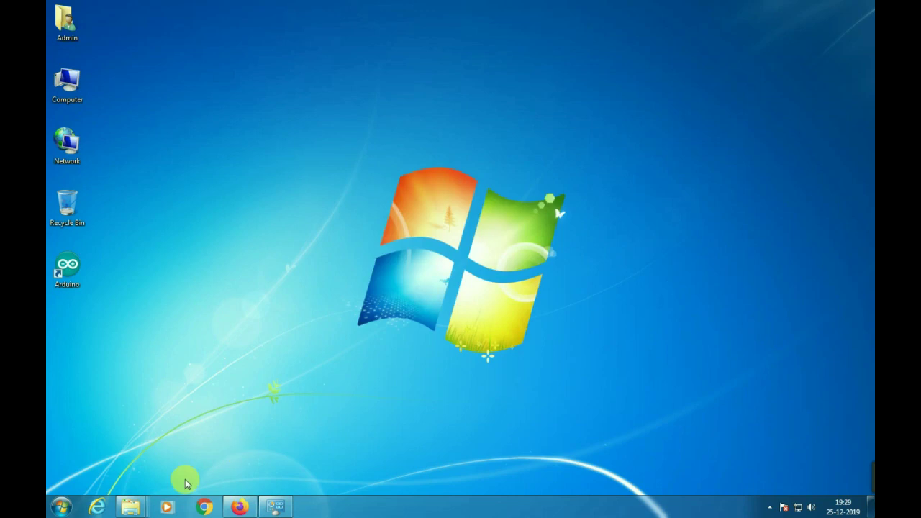
Launch Arduino from its desktop shortcut, create a blank sketch, and close both sketch windows.
click(61, 508)
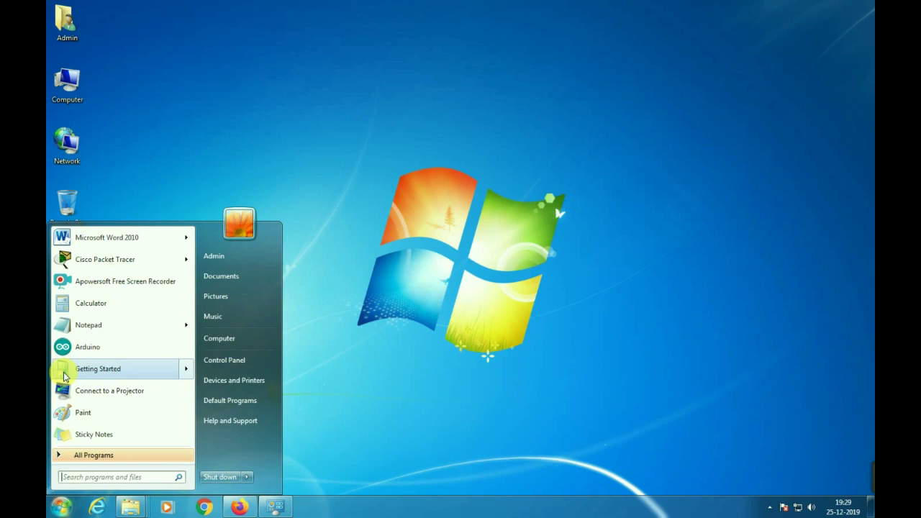
click(371, 302)
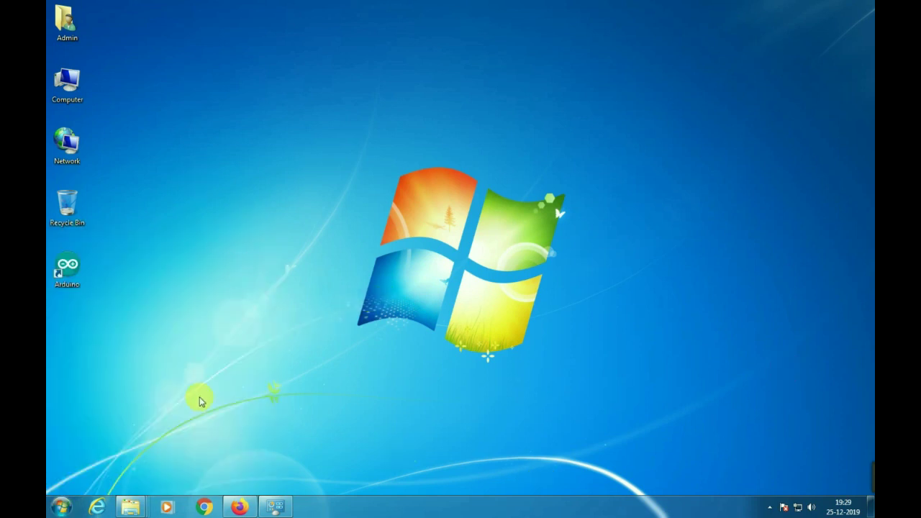
double_click(68, 270)
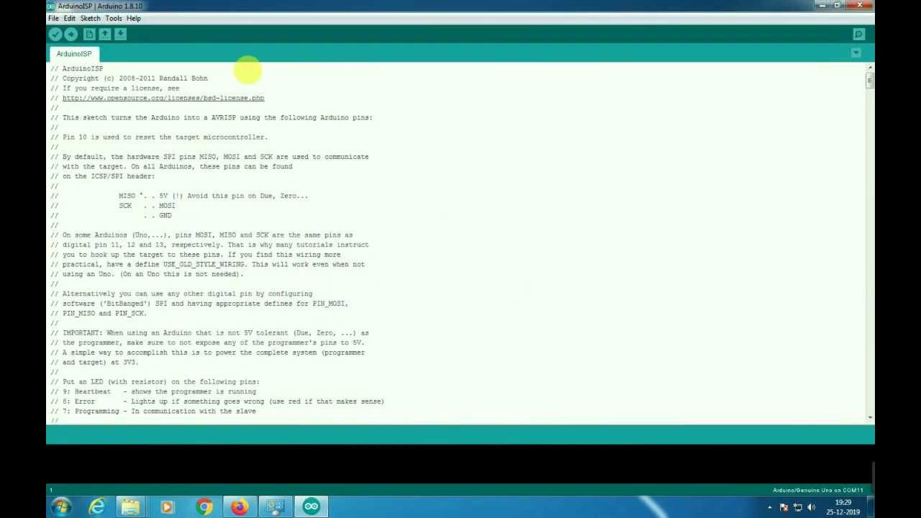
click(51, 19)
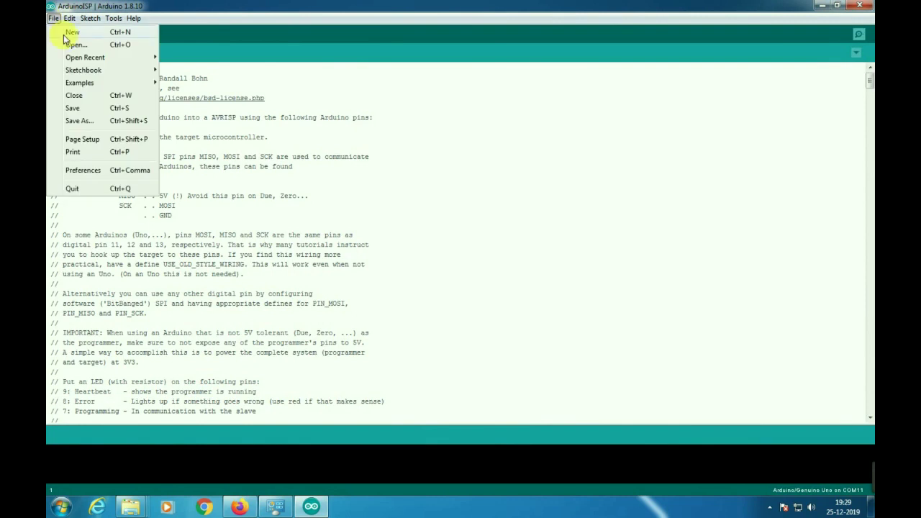
click(87, 34)
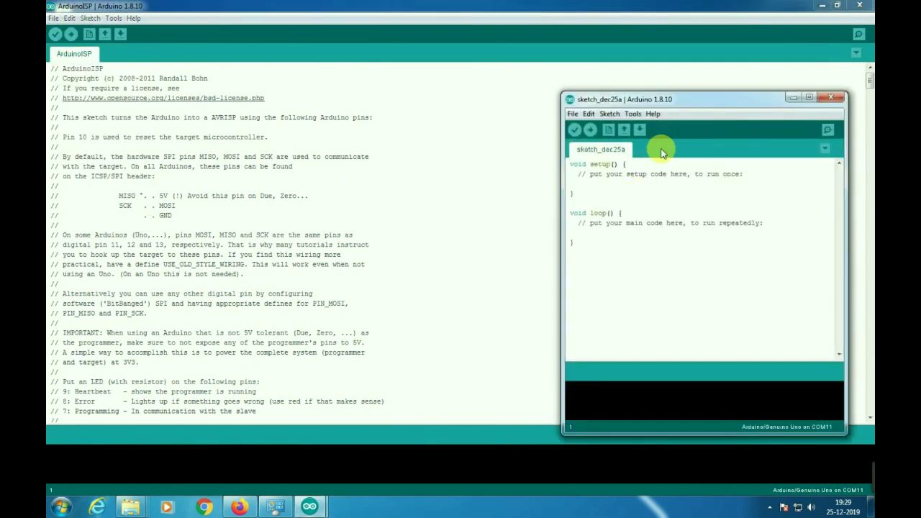
click(832, 97)
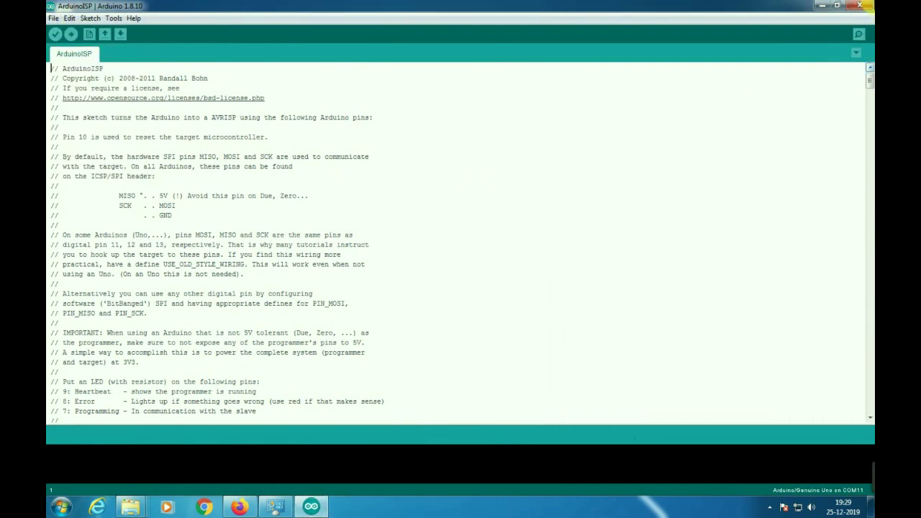
click(859, 5)
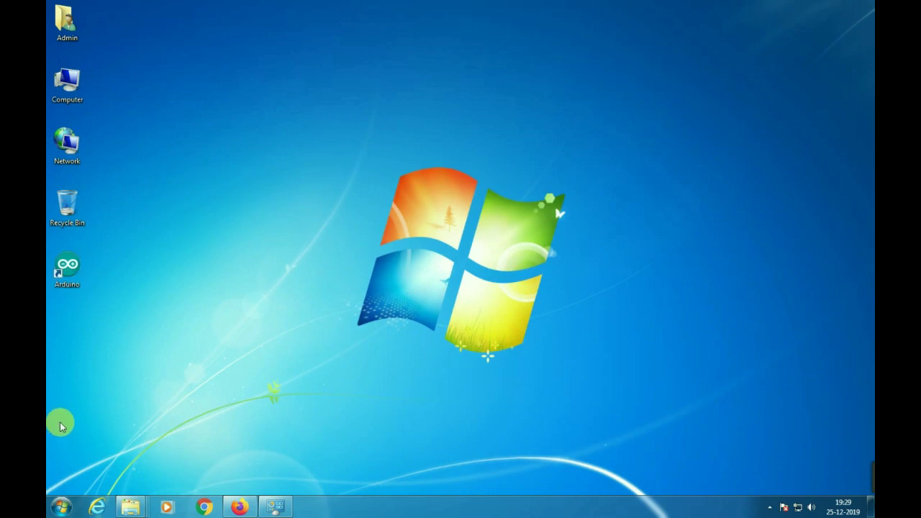
Launch the arduino application from C:\Program Files (x86)\Arduino, then close it and the folder window.
click(60, 506)
click(104, 348)
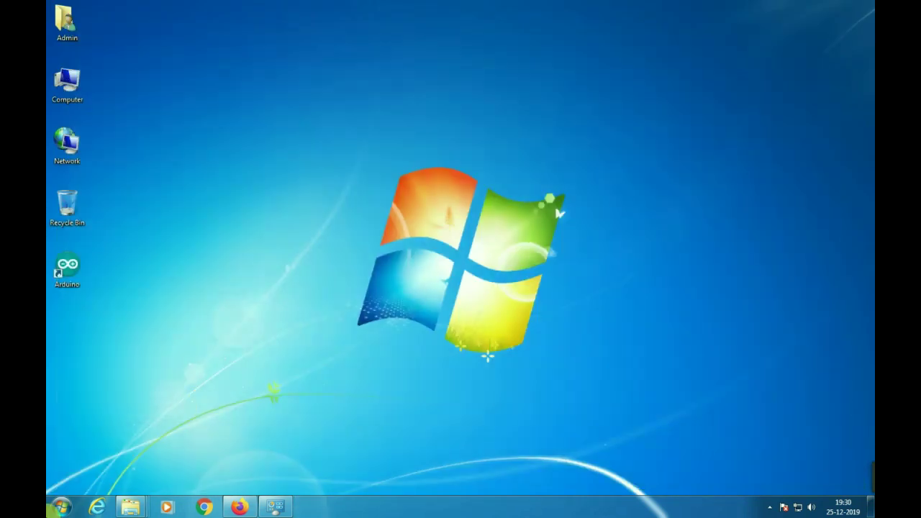
click(60, 506)
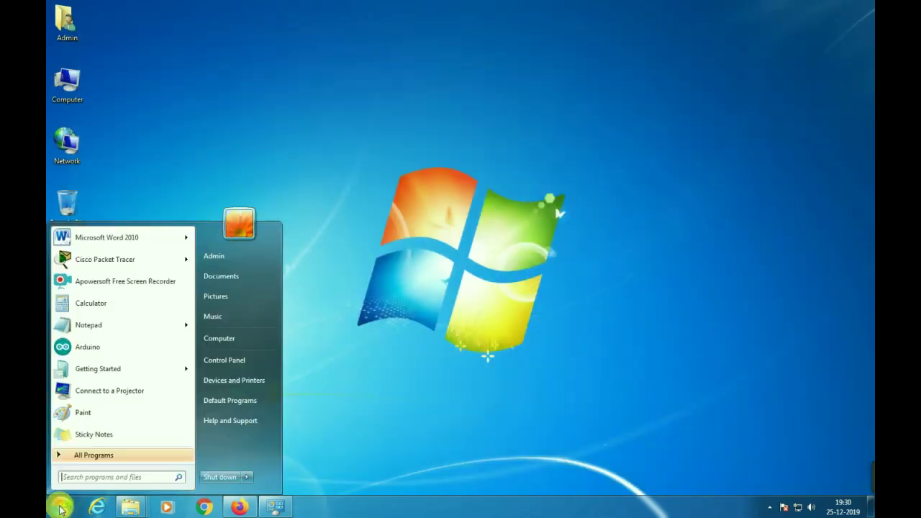
click(240, 339)
double_click(319, 204)
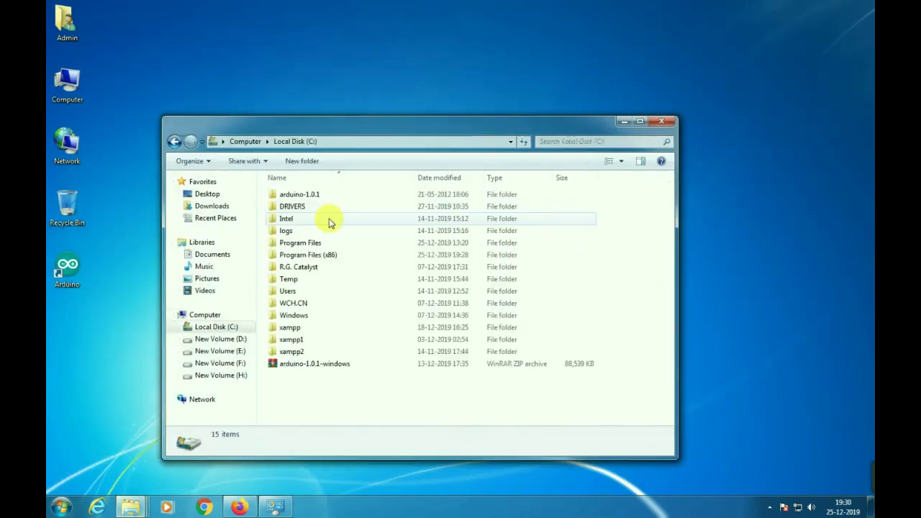
double_click(317, 257)
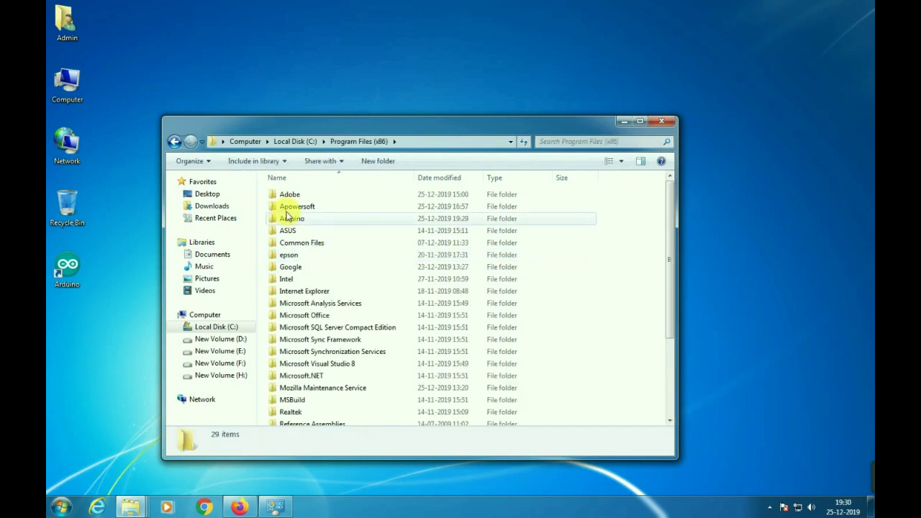
double_click(295, 219)
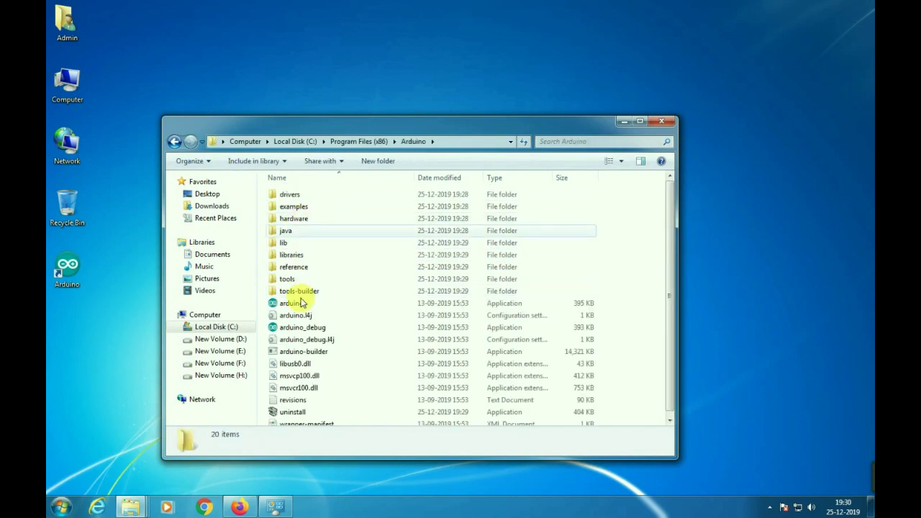
click(295, 305)
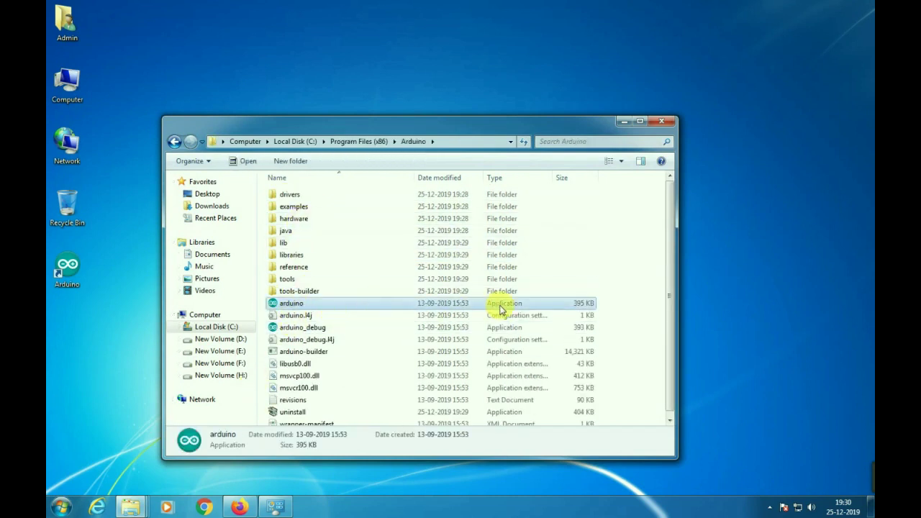
double_click(322, 302)
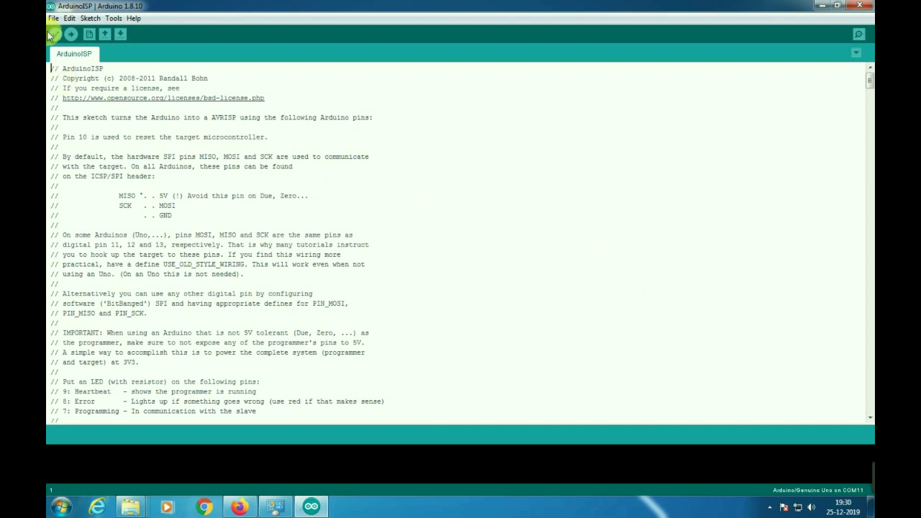
click(866, 6)
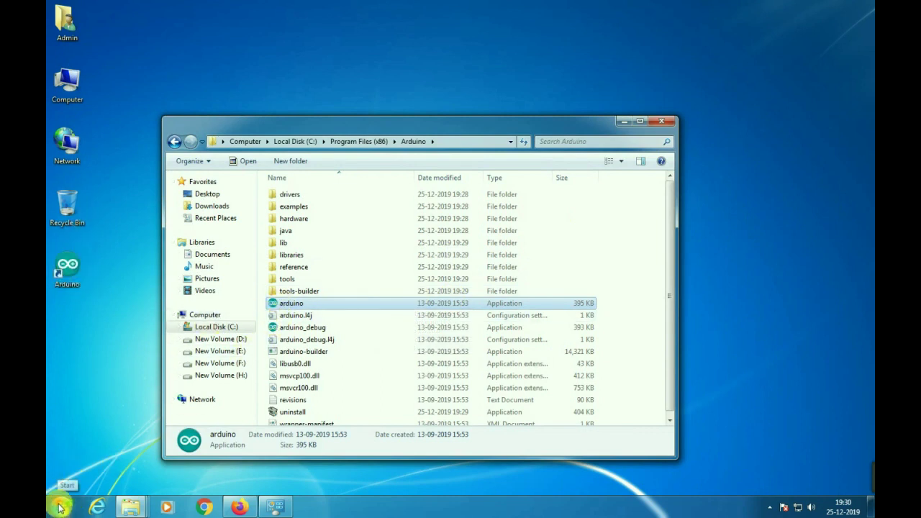
click(662, 121)
Launch Arduino from its desktop shortcut, create a new sketch, and maximize the new sketch window.
double_click(69, 270)
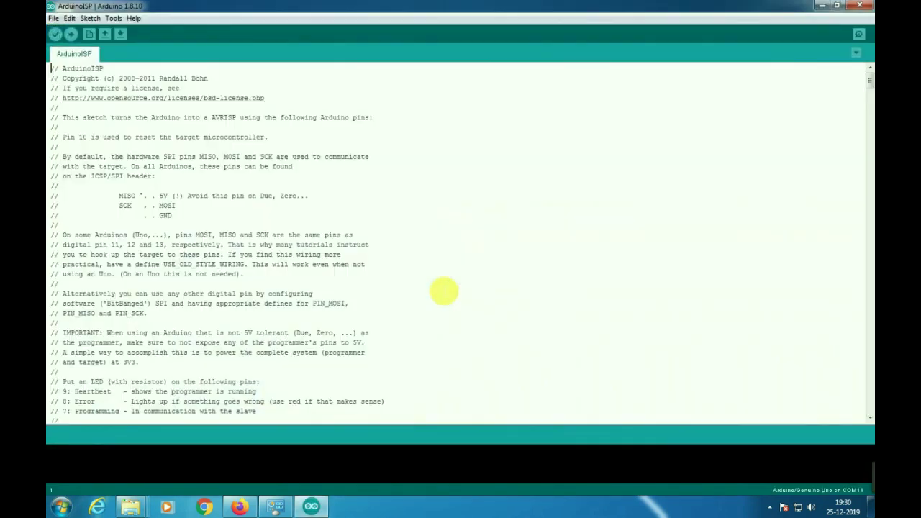
click(54, 19)
click(72, 32)
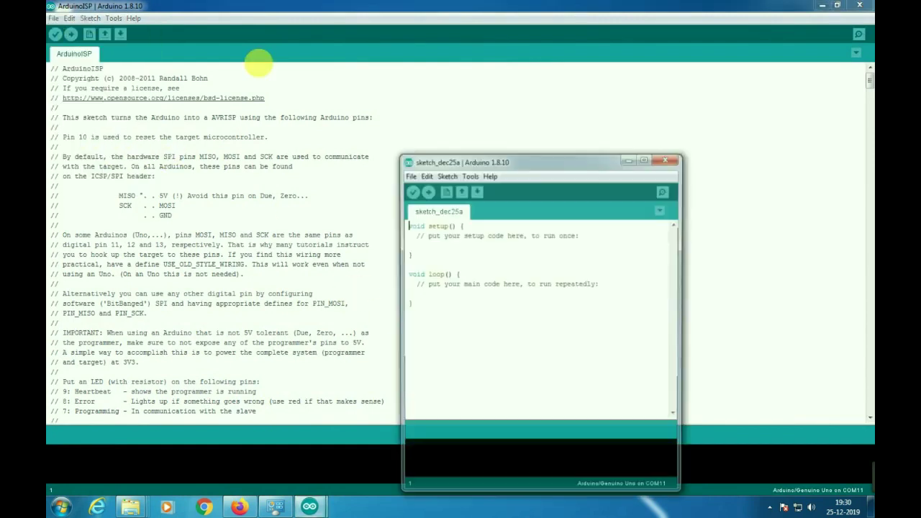
click(647, 160)
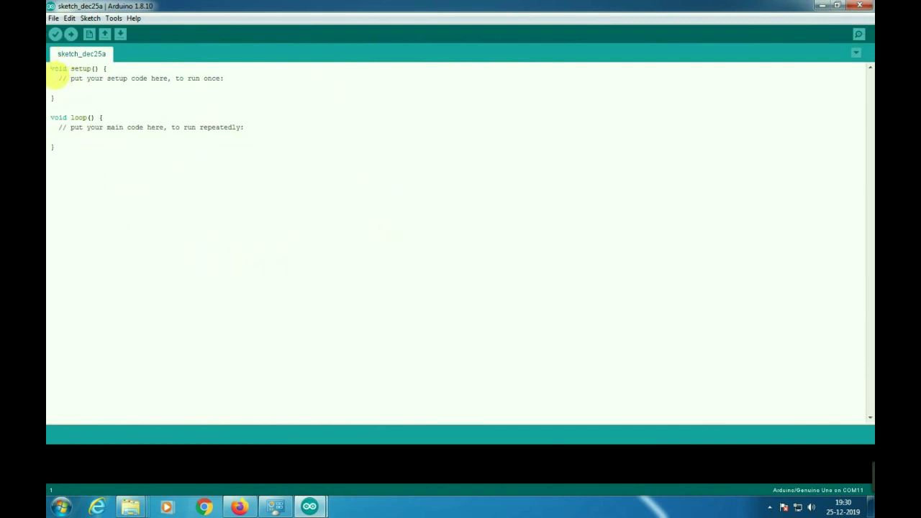
Examine the setup() function and its run-once comment in the new sketch by highlighting them.
drag(51, 68, 139, 93)
click(133, 184)
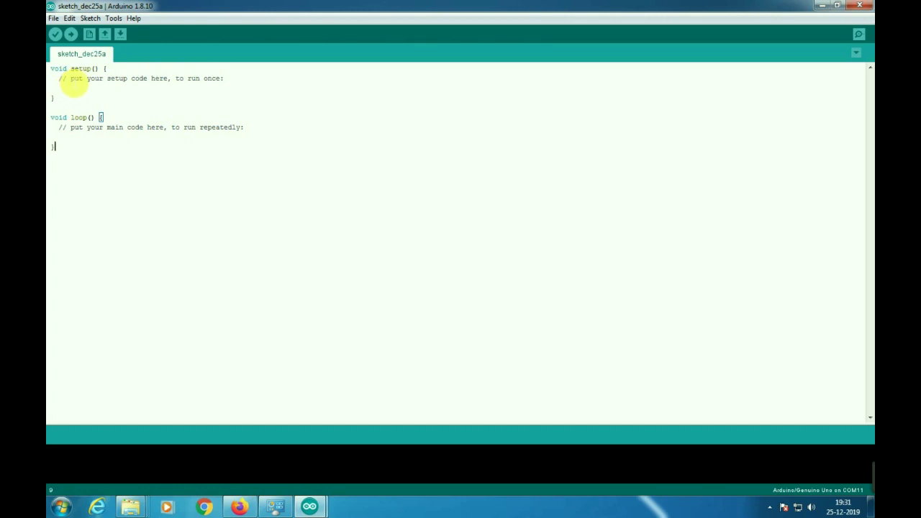
drag(67, 78, 225, 79)
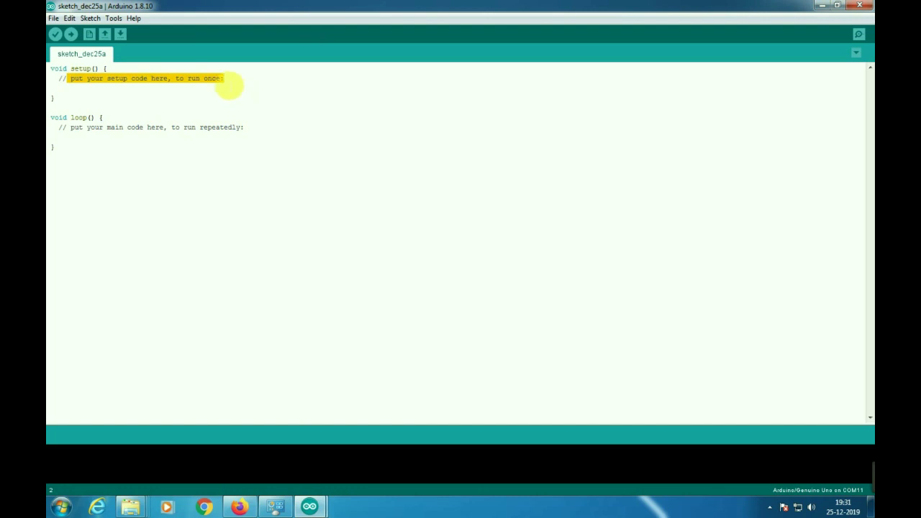
Delete the placeholder comment inside setup() and put the function's opening brace on its own line.
click(229, 85)
drag(76, 84, 170, 84)
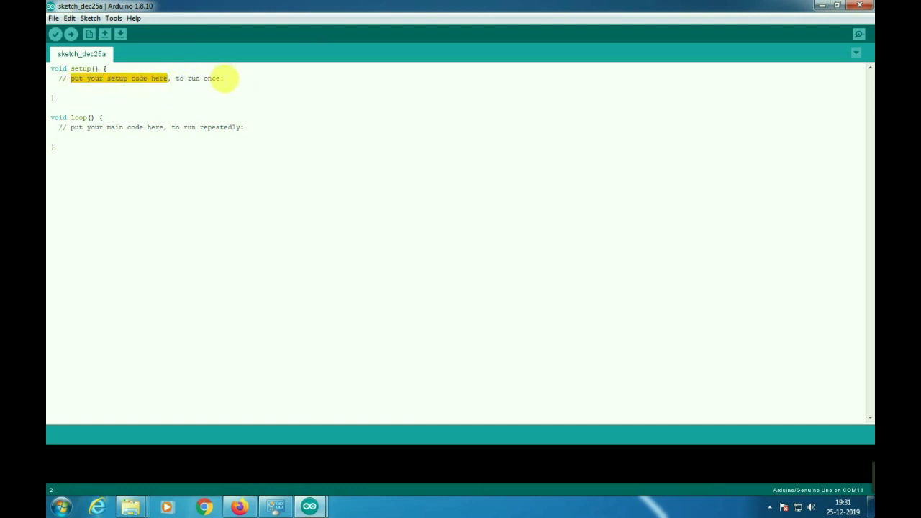
drag(231, 85, 63, 78)
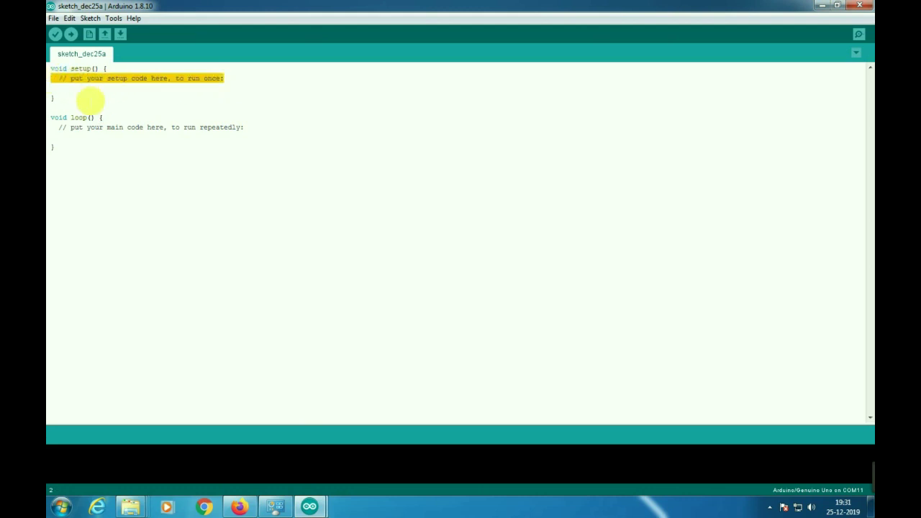
key(BackSpace)
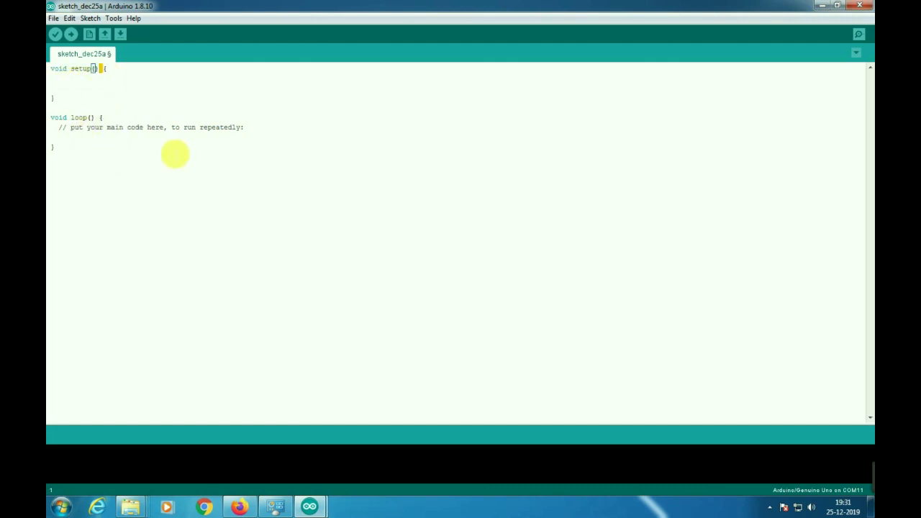
click(98, 68)
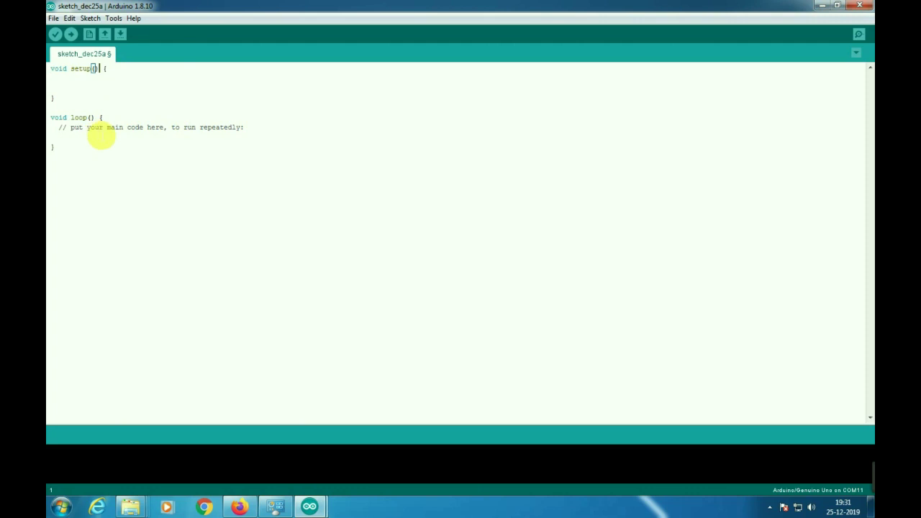
key(Return)
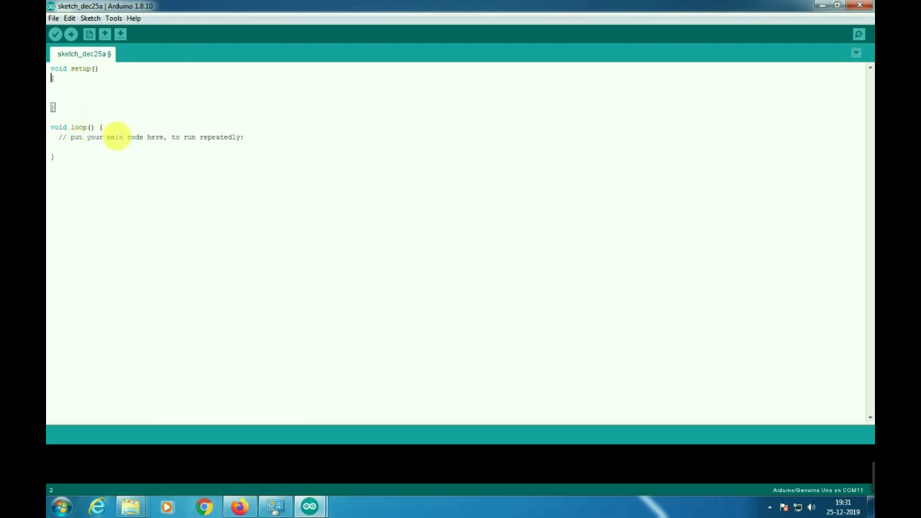
drag(55, 136, 314, 138)
key(ctrl+c)
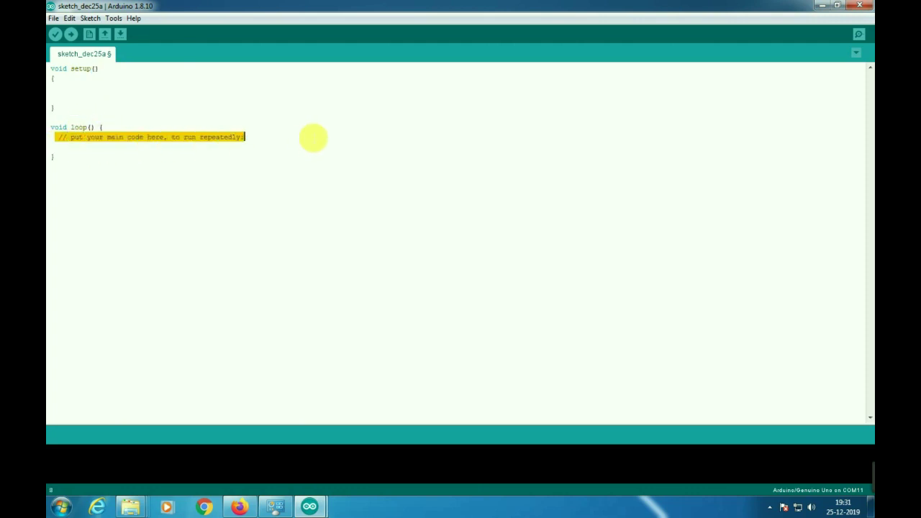
key(BackSpace)
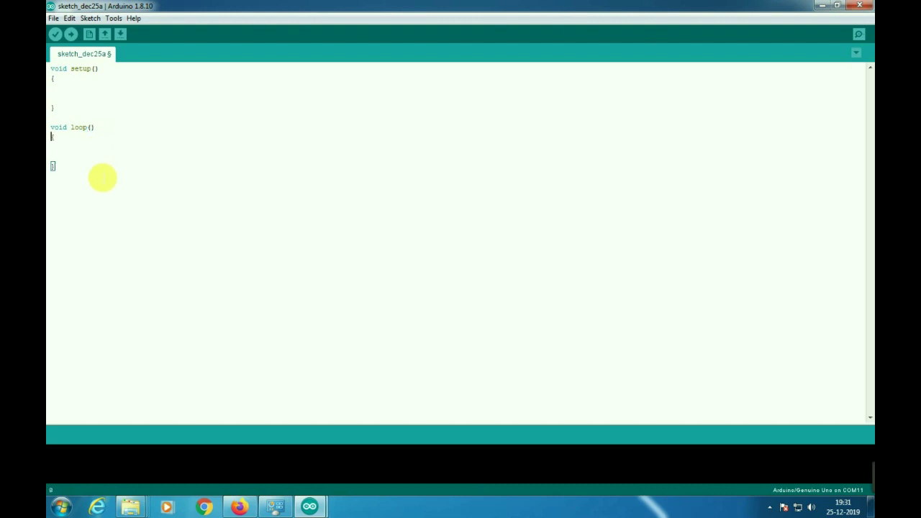
key(Return)
key(Down)
key(ctrl+v)
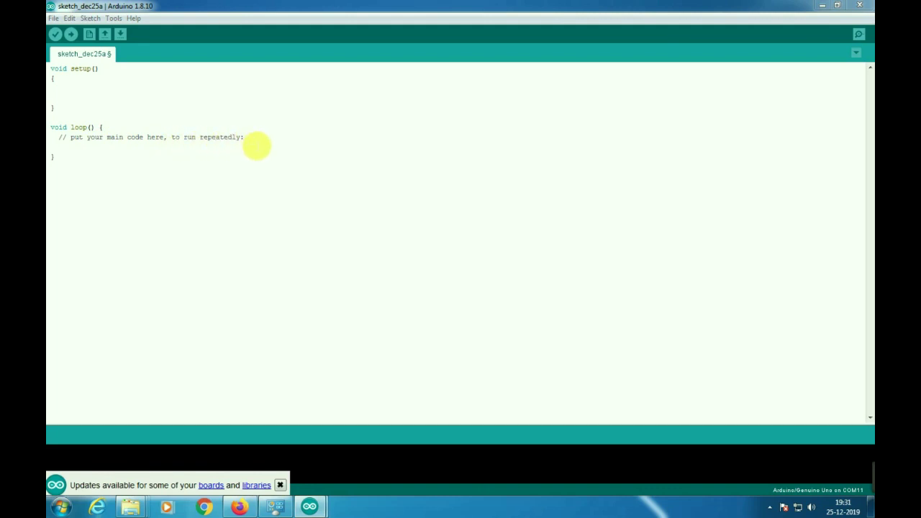
Remove the placeholder comment from loop() and move its opening brace onto a separate line.
double_click(224, 137)
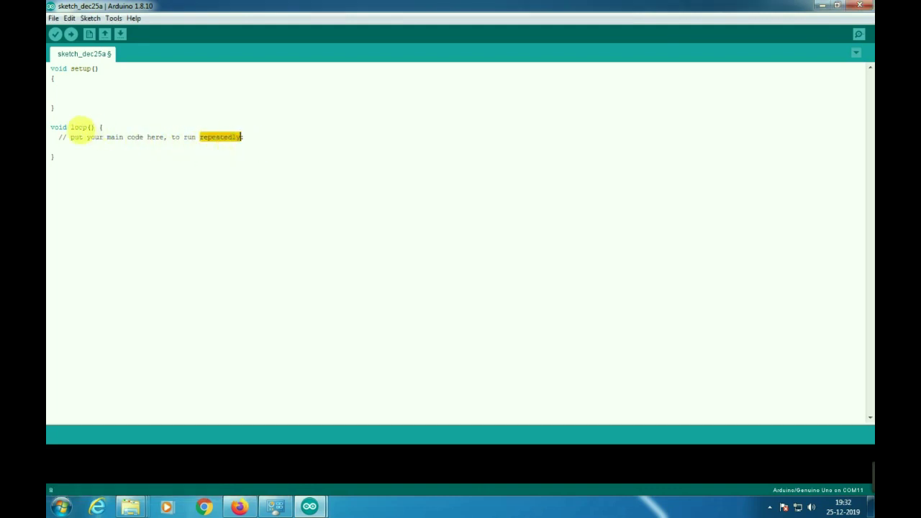
double_click(78, 127)
drag(245, 138, 61, 146)
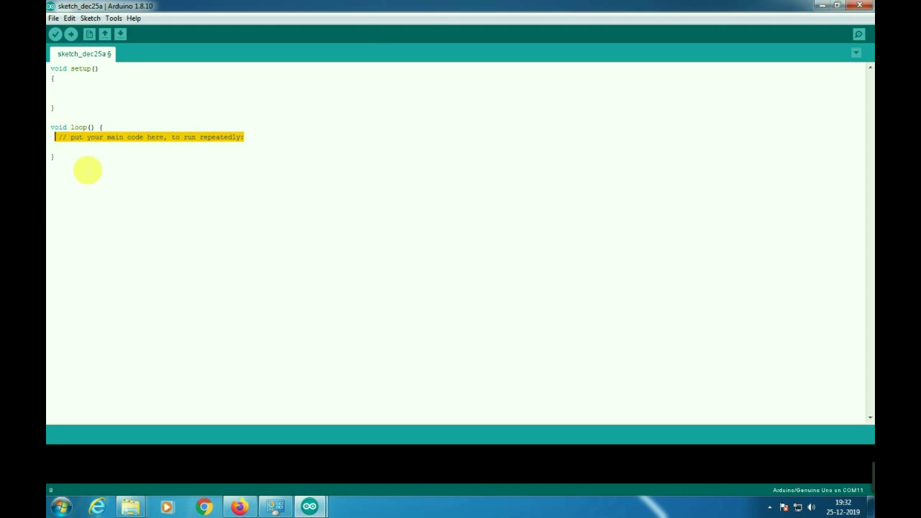
key(Delete)
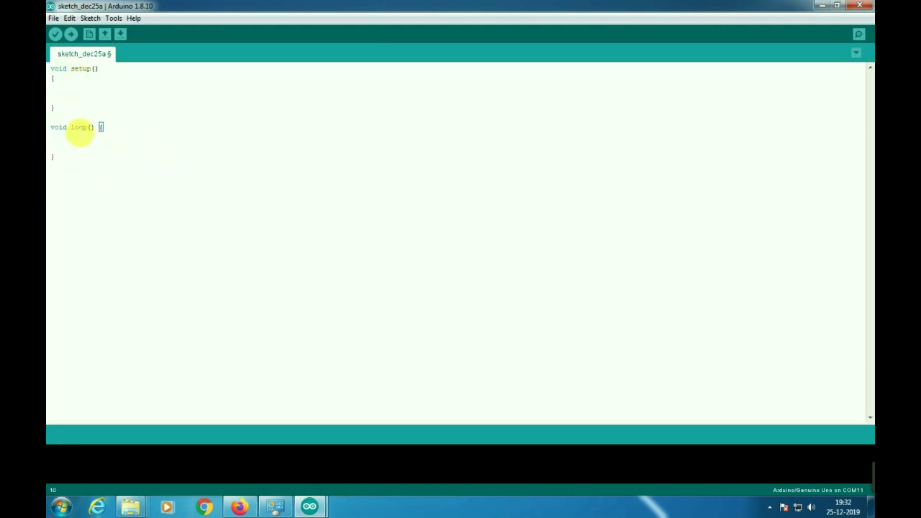
click(99, 127)
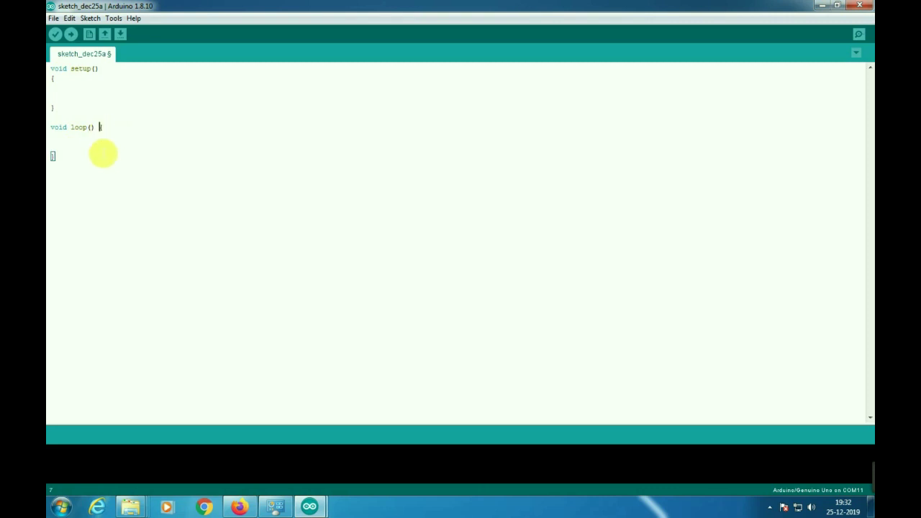
key(Return)
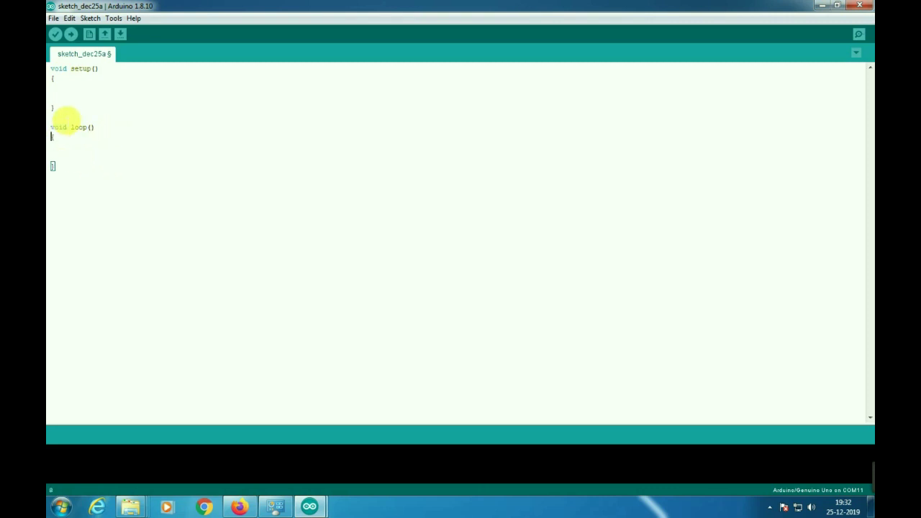
Insert a blank line above void setup() at the beginning of the sketch.
click(57, 86)
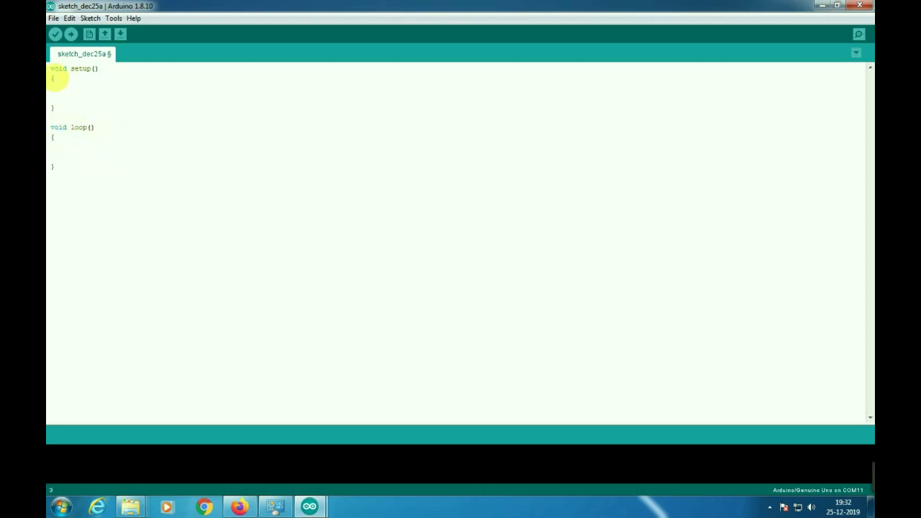
click(52, 69)
key(Return)
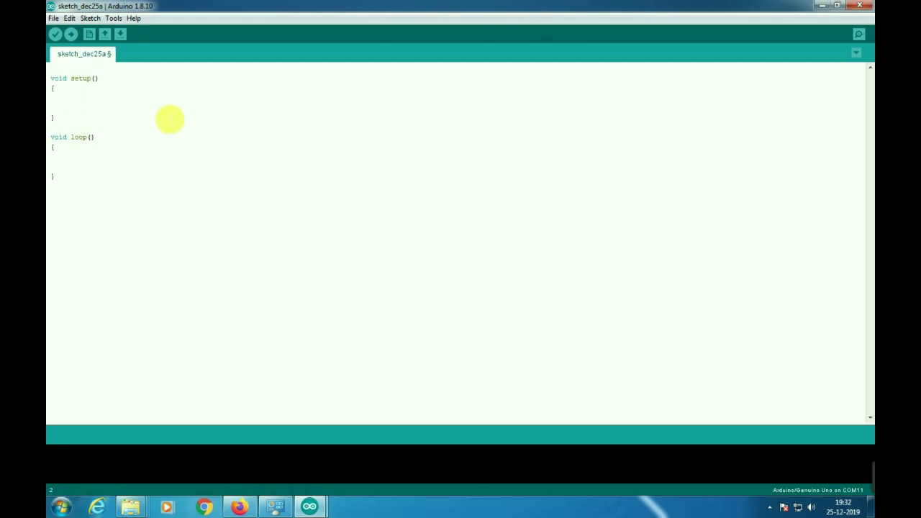
key(Down)
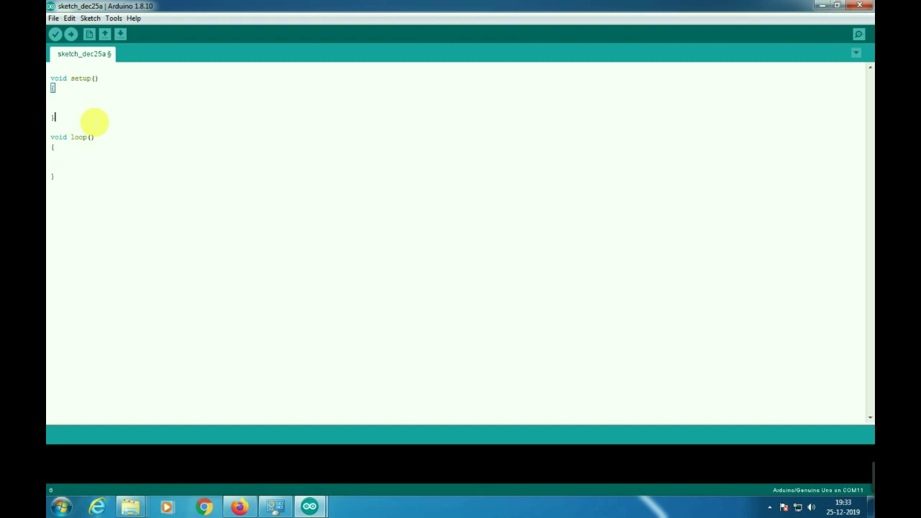
Add the statement pinMode (13,OUTPUT); inside setup() and highlight its pinMode keyword.
click(60, 108)
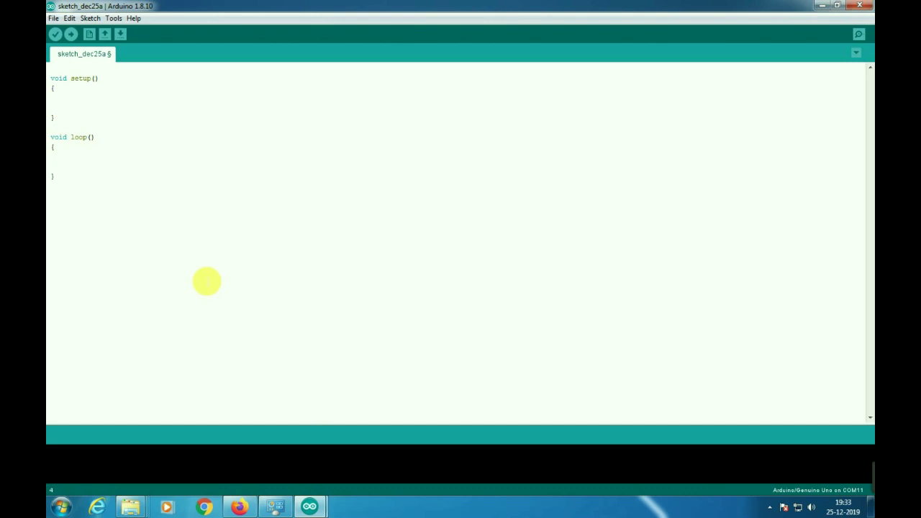
text(pinMode (13,OUTPUT);)
drag(52, 97, 74, 97)
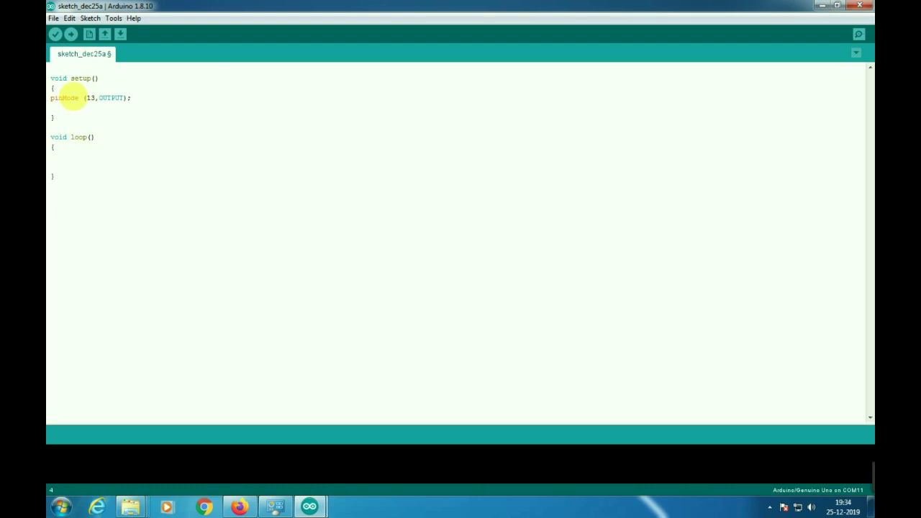
double_click(62, 98)
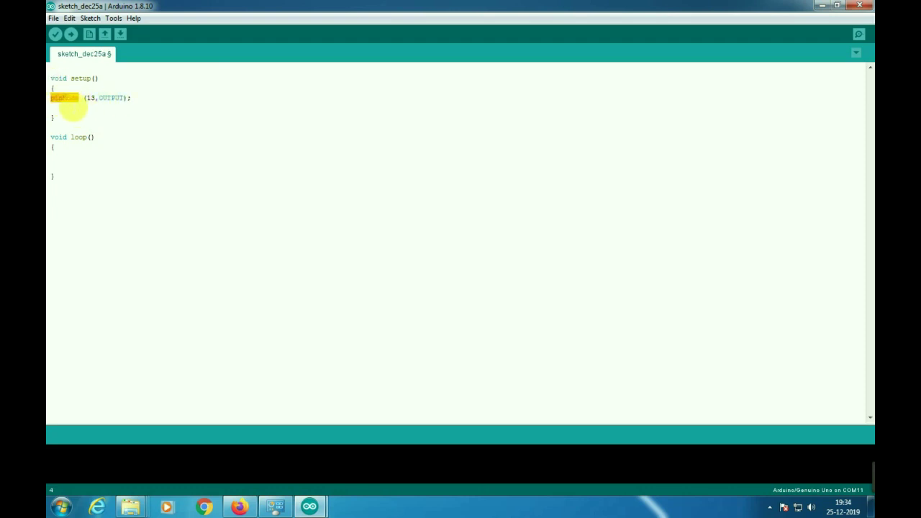
Retype the capital M in pinMode and highlight the OUTPUT argument.
key(Up)
key(Down)
key(Down)
key(Right)
key(Right)
key(Right)
key(BackSpace)
text(m)
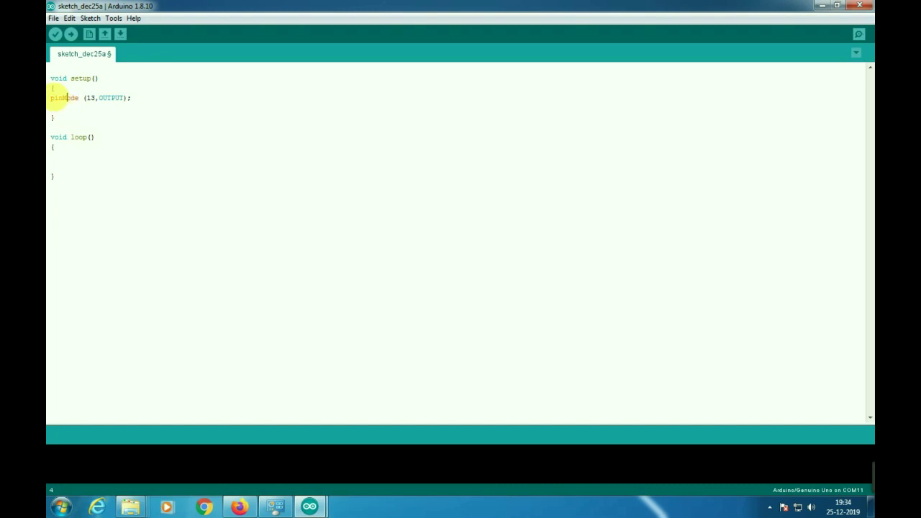
double_click(111, 99)
click(154, 117)
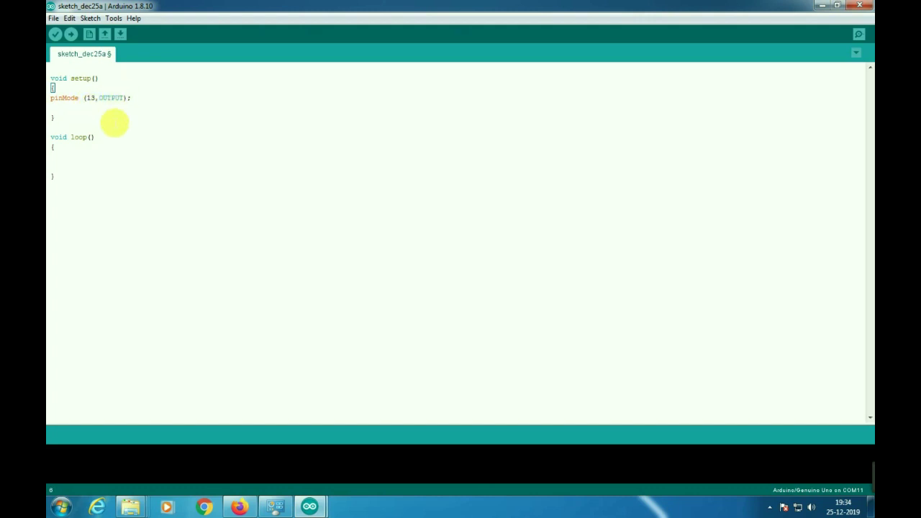
Add the statement digitalWrite (13, HIGH); inside the loop() function.
click(70, 157)
text(digitalWrite ()
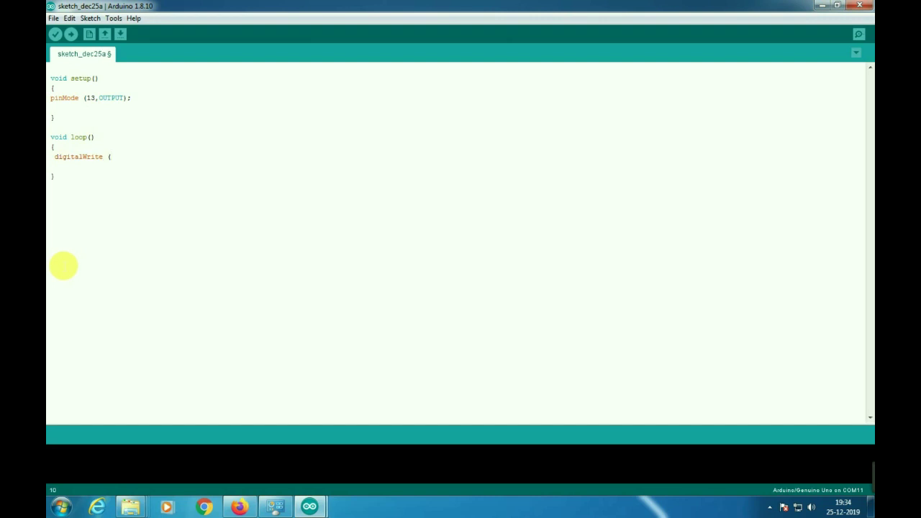
text(13, HIGH);)
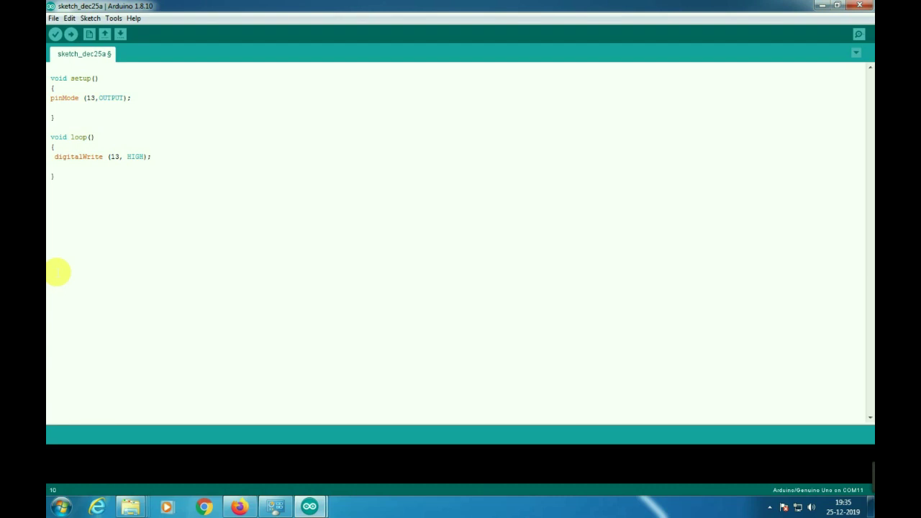
double_click(136, 157)
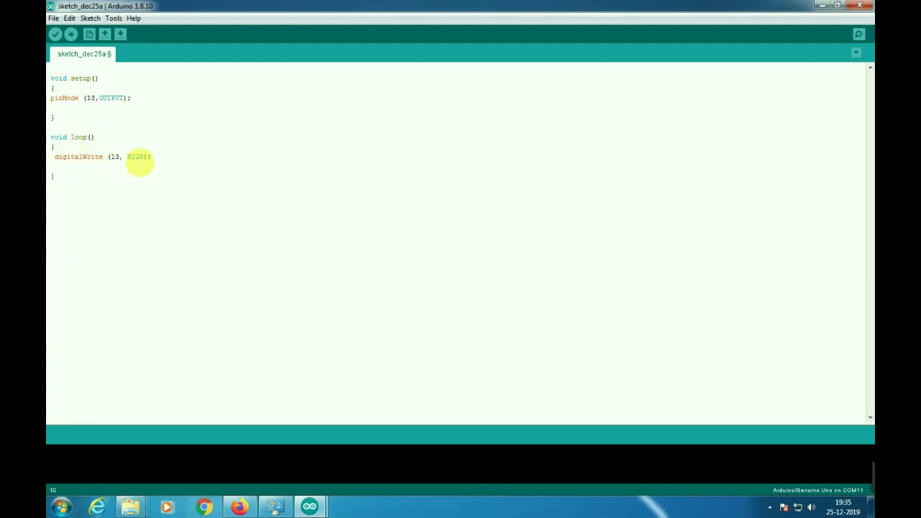
click(162, 174)
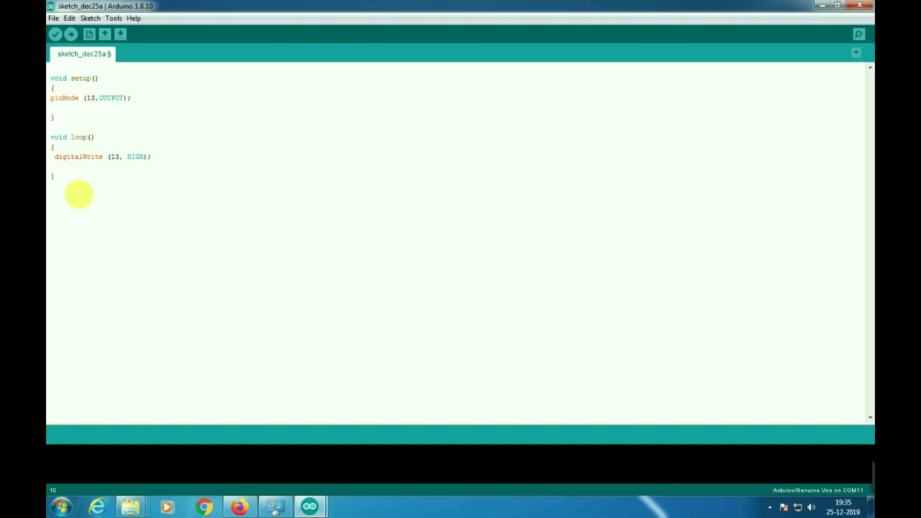
Save the sketch under the name test in the Arduino folder of My Documents.
click(55, 20)
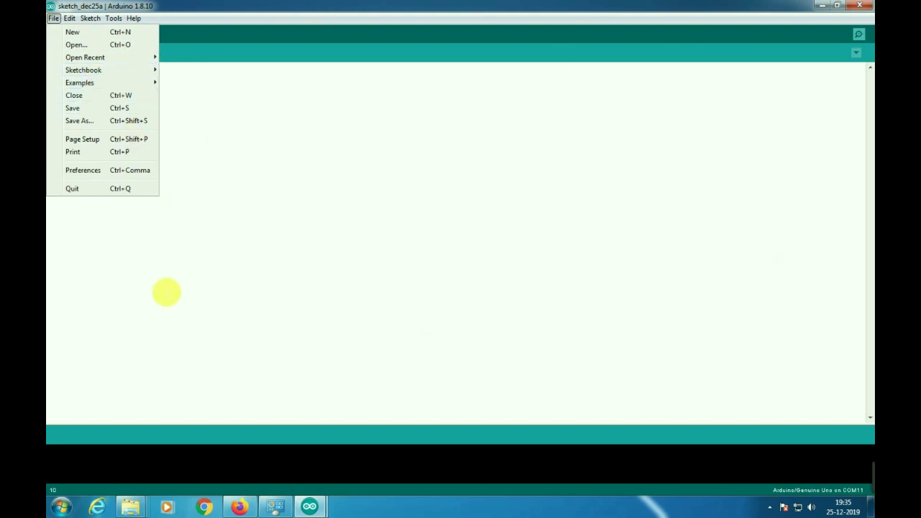
click(113, 18)
click(69, 72)
click(53, 19)
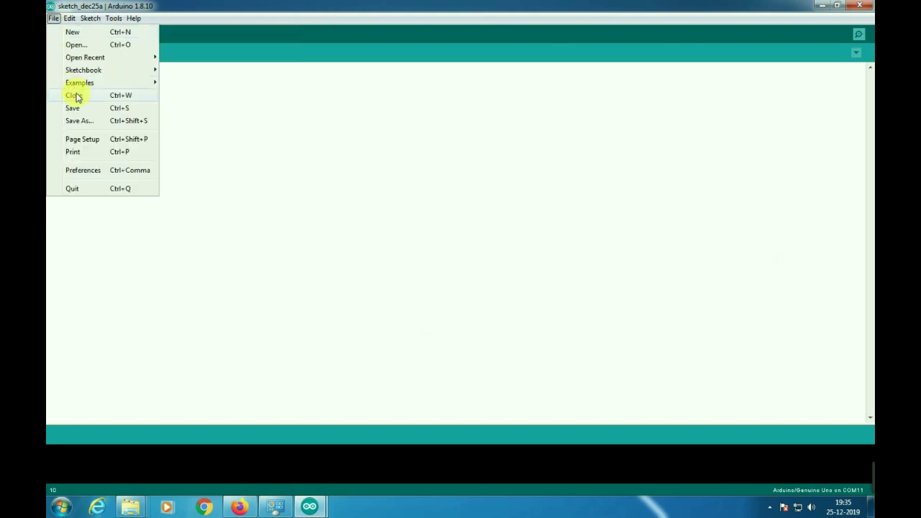
click(91, 110)
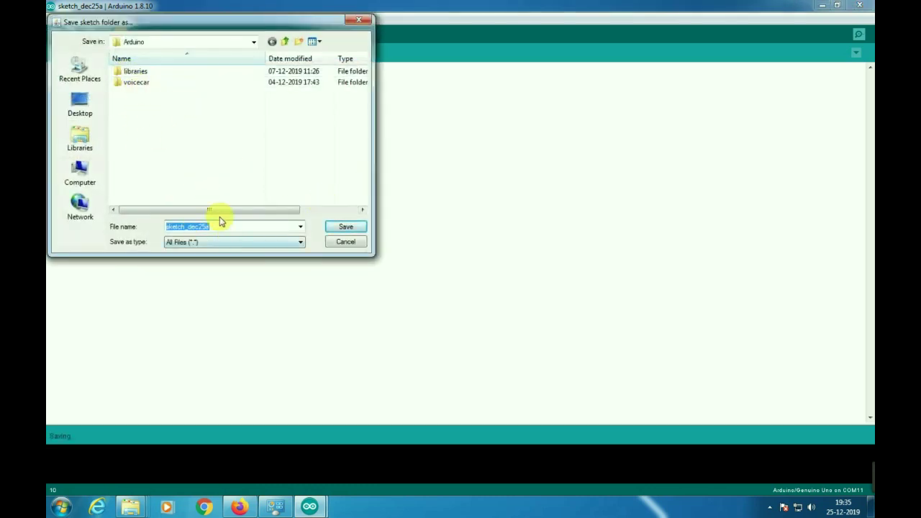
click(254, 42)
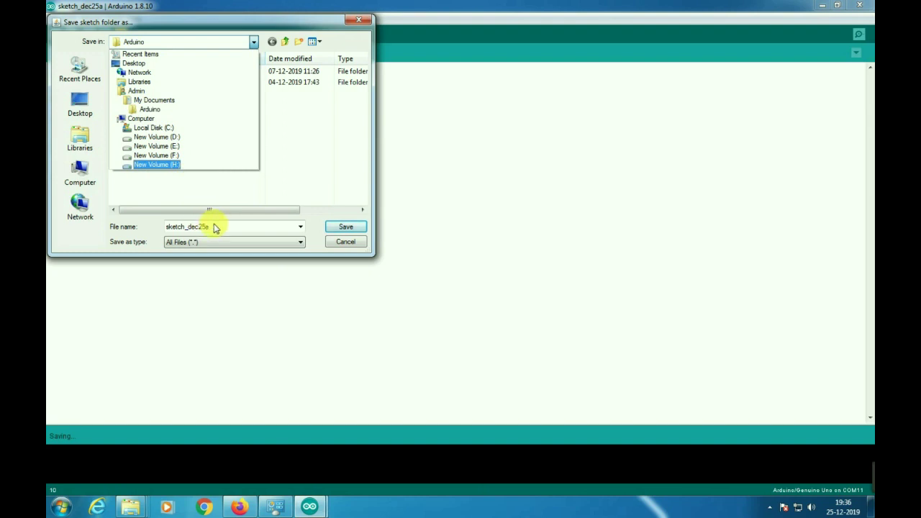
click(149, 113)
drag(216, 227, 112, 226)
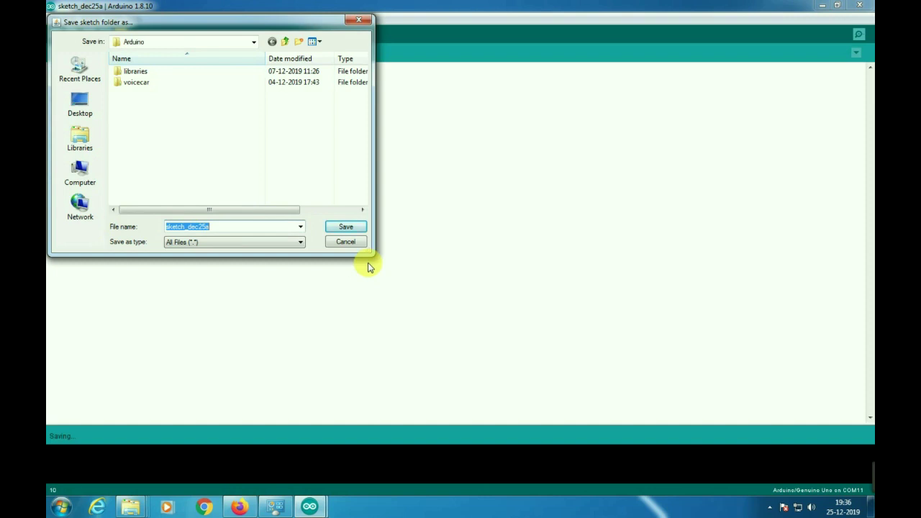
text(te)
click(360, 228)
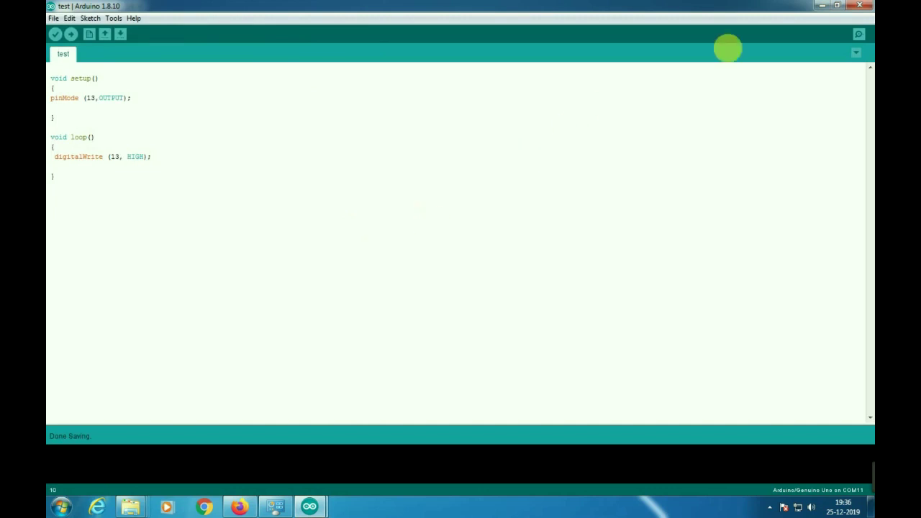
Minimize the sketch window and open the Arduino folder in the Documents library to locate the saved sketch.
click(824, 5)
click(821, 6)
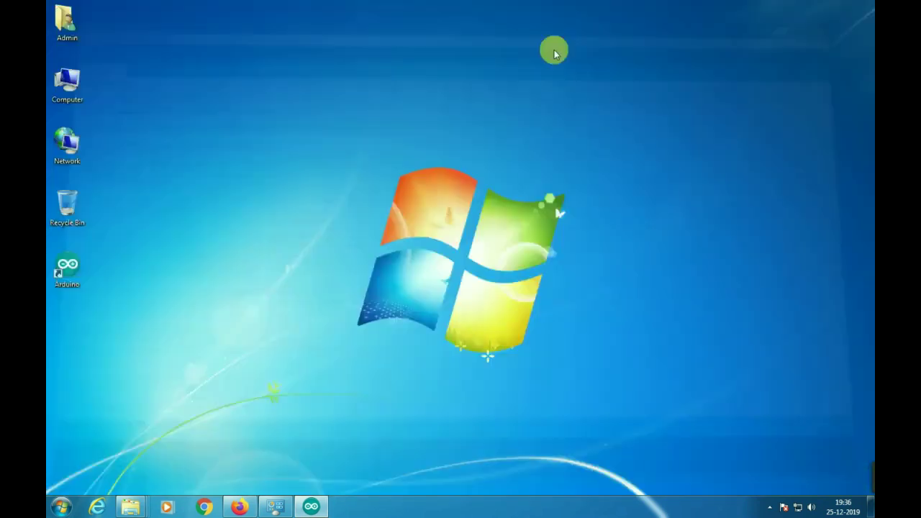
double_click(70, 84)
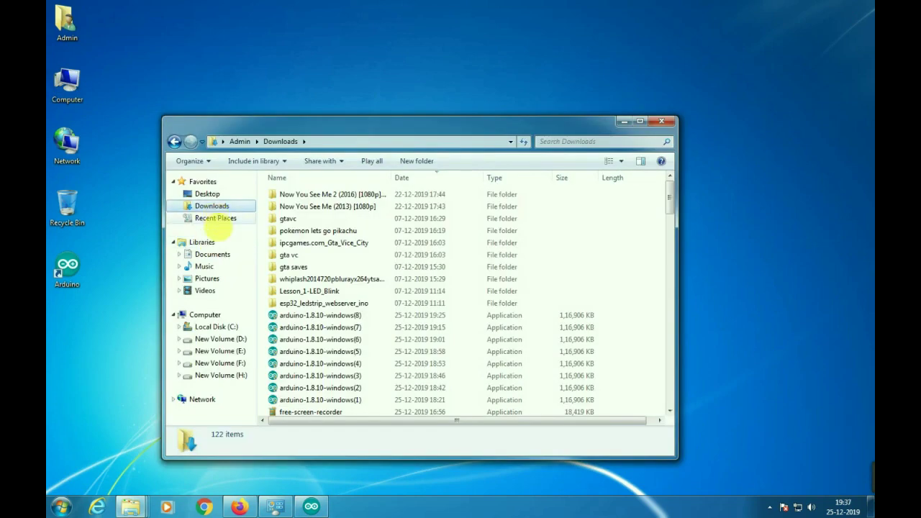
click(210, 254)
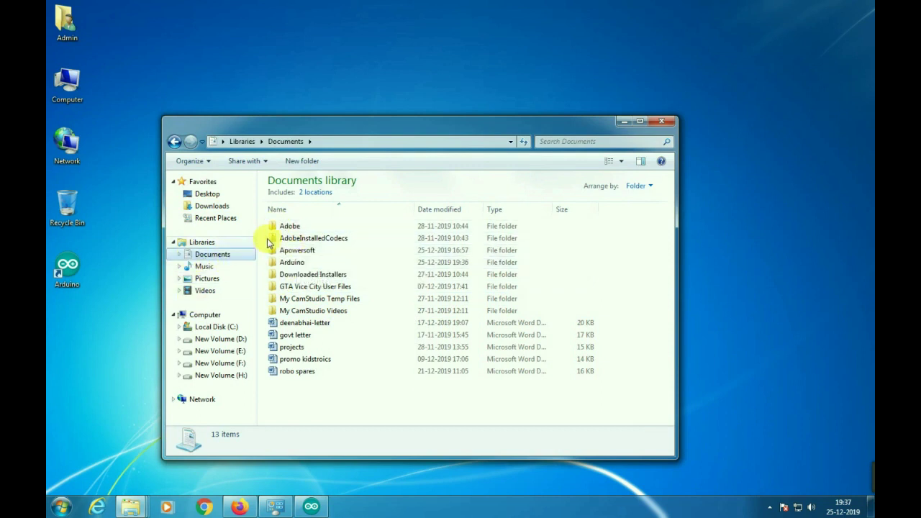
click(292, 263)
double_click(307, 263)
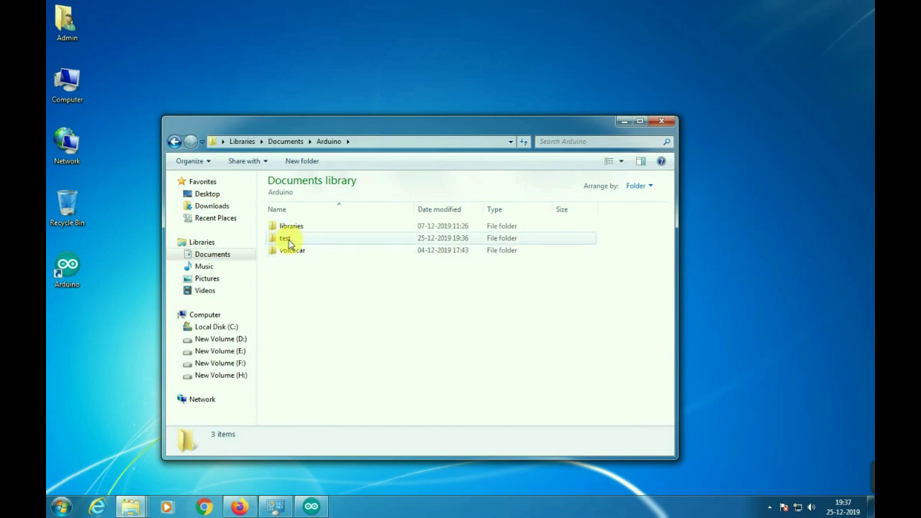
Check the file type in the properties of the test sketch inside the test folder, and close the folder window.
double_click(301, 240)
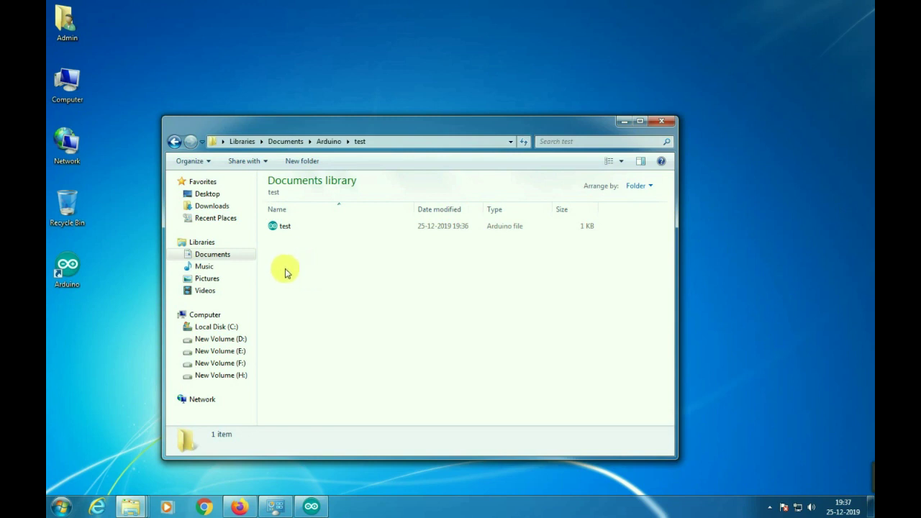
right_click(285, 229)
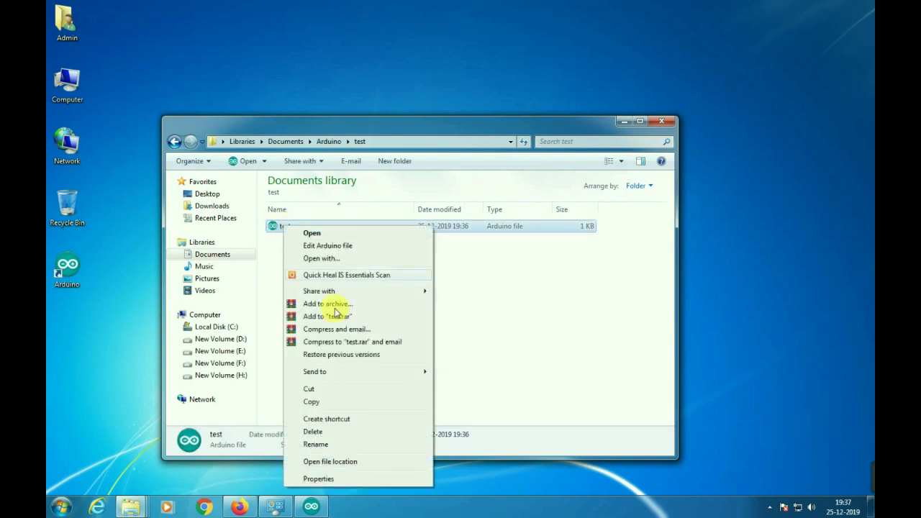
click(319, 479)
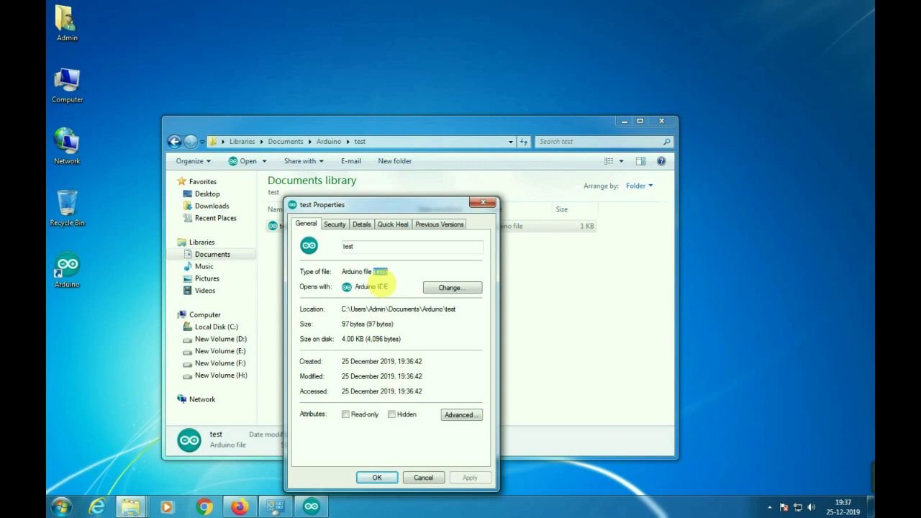
click(393, 277)
double_click(379, 272)
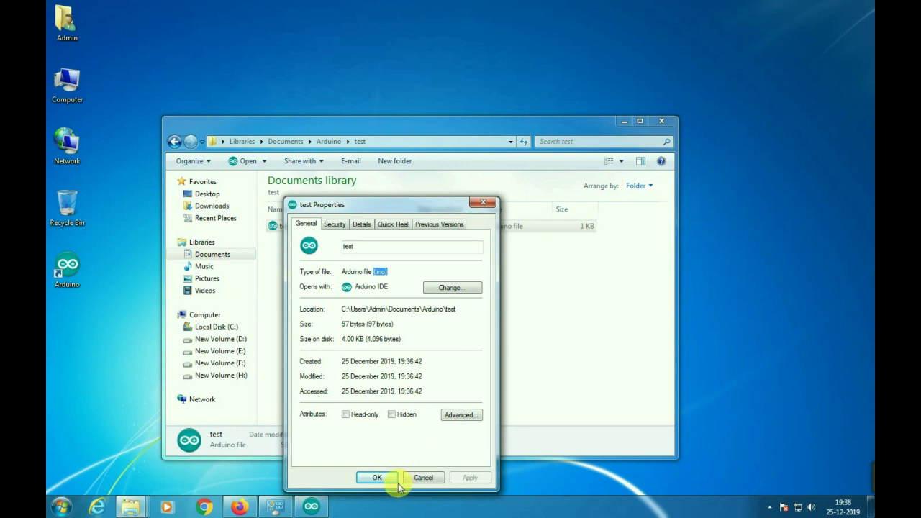
click(373, 478)
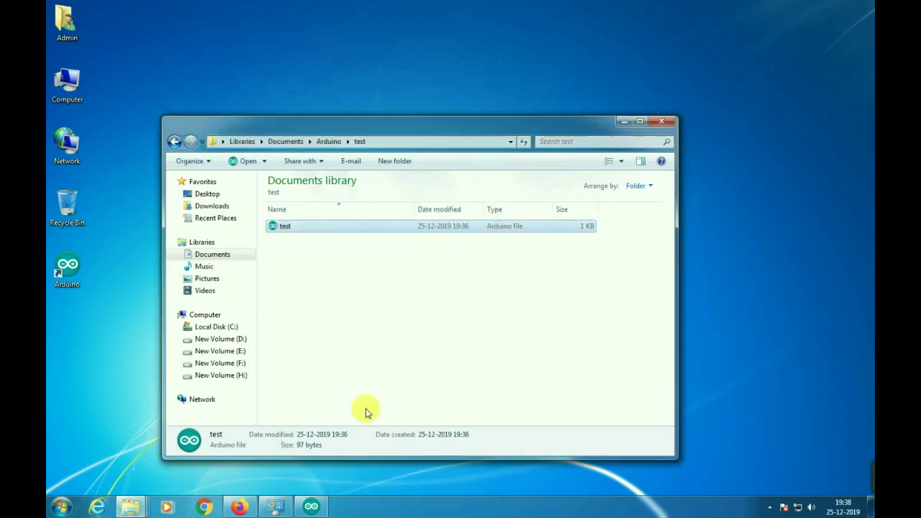
click(662, 122)
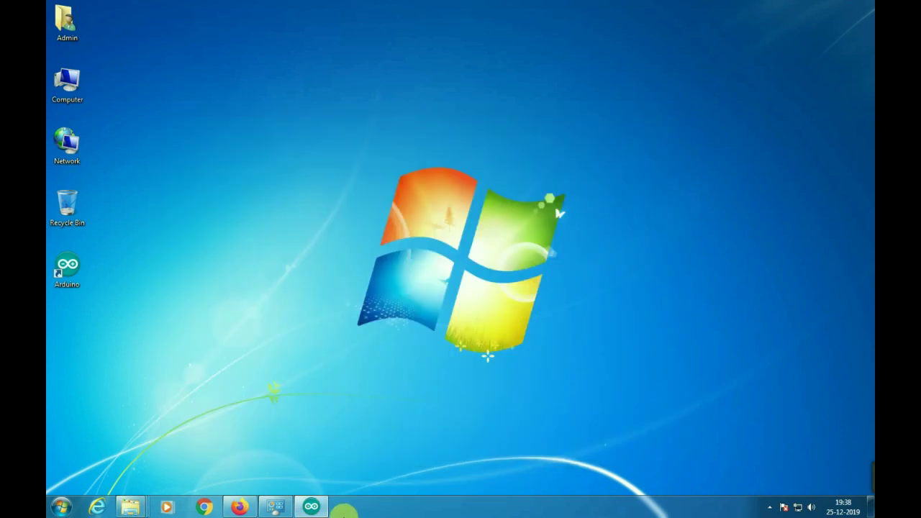
Switch back to the Arduino IDE and verify the test sketch by compiling it.
click(316, 508)
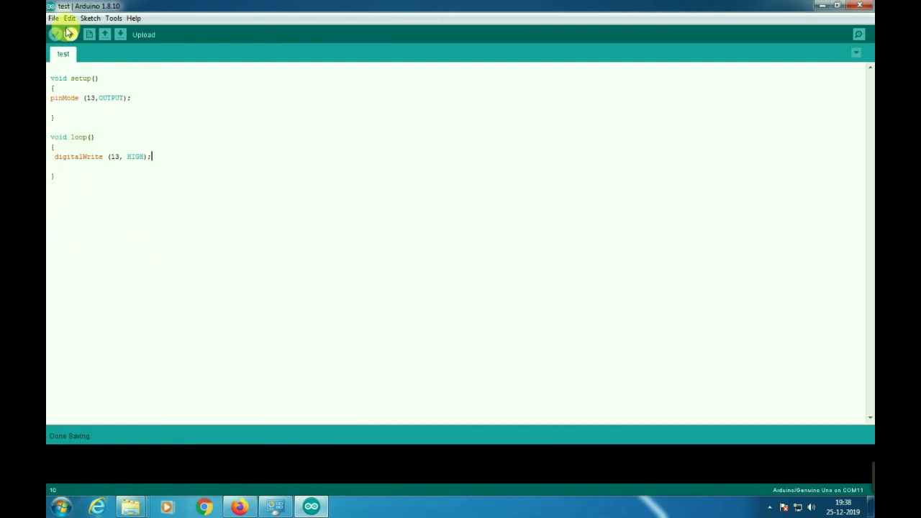
click(90, 19)
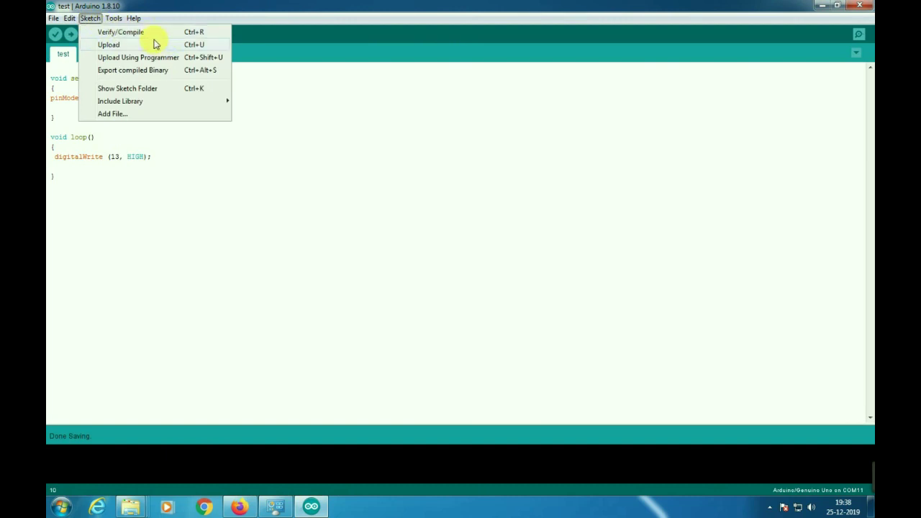
click(334, 164)
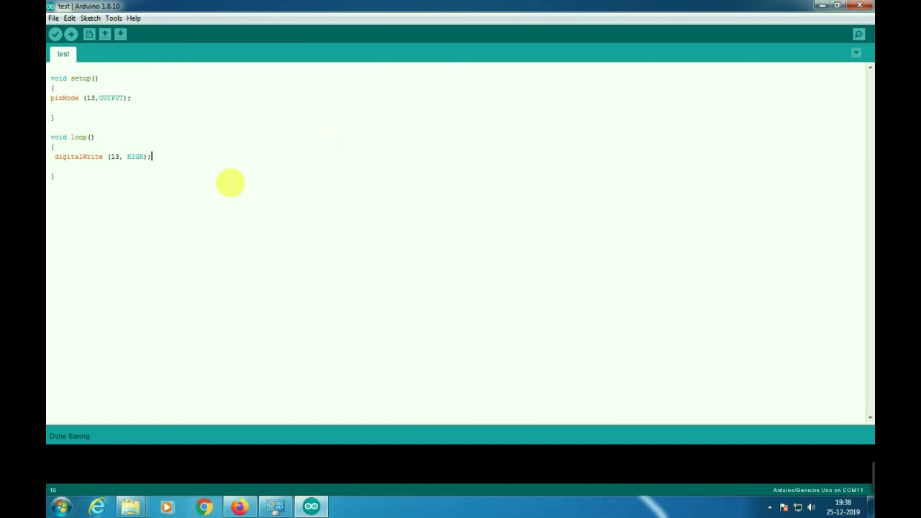
click(55, 38)
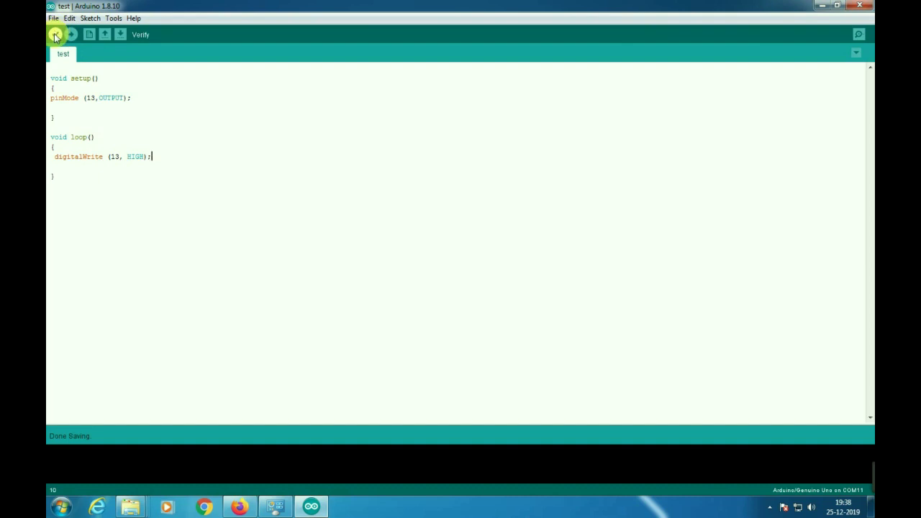
click(55, 36)
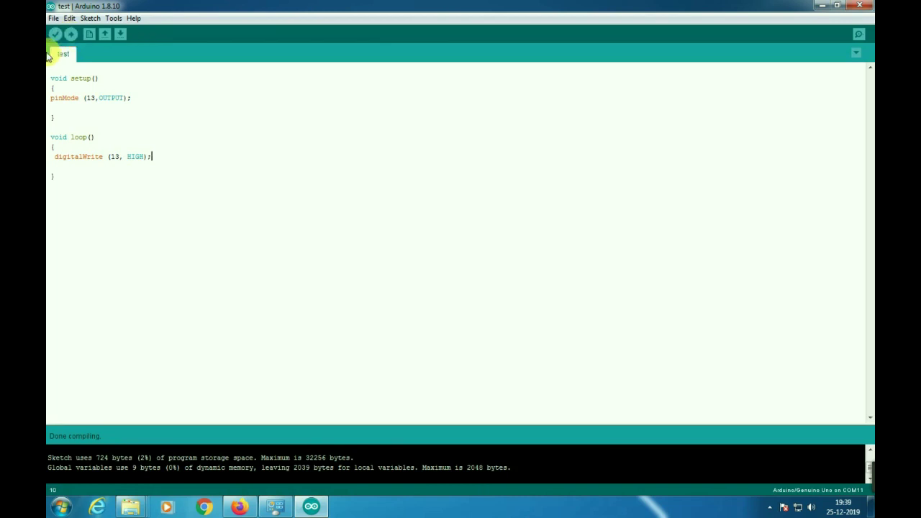
Examine the available serial ports and the list of selectable Arduino boards without changing either setting.
click(113, 19)
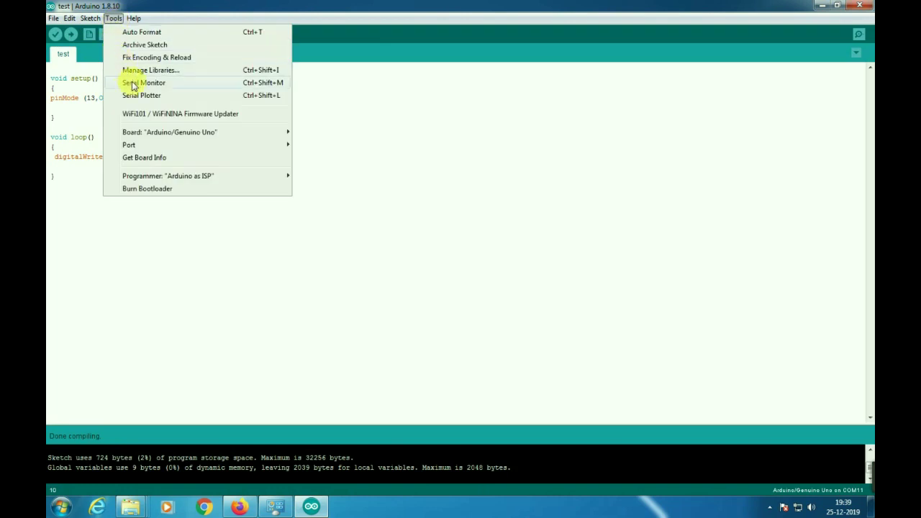
mouse_move(152, 136)
mouse_move(177, 147)
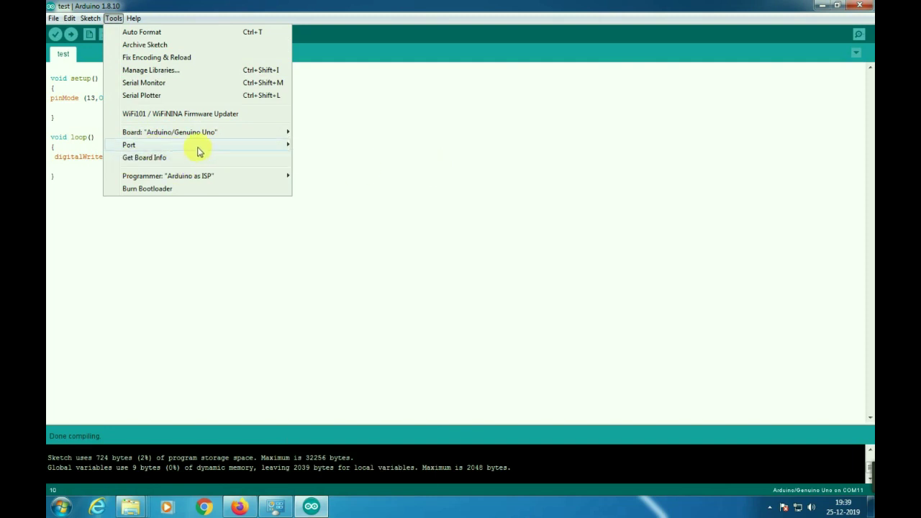
mouse_move(205, 146)
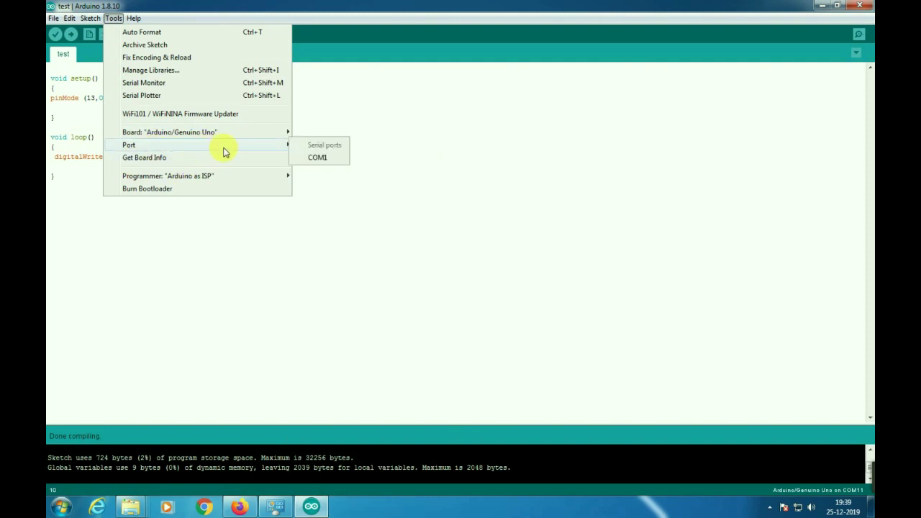
mouse_move(231, 139)
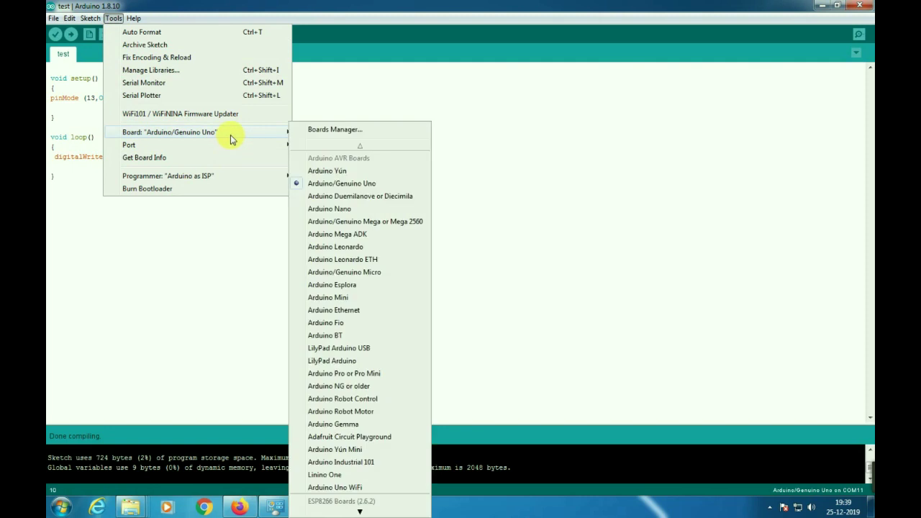
click(280, 315)
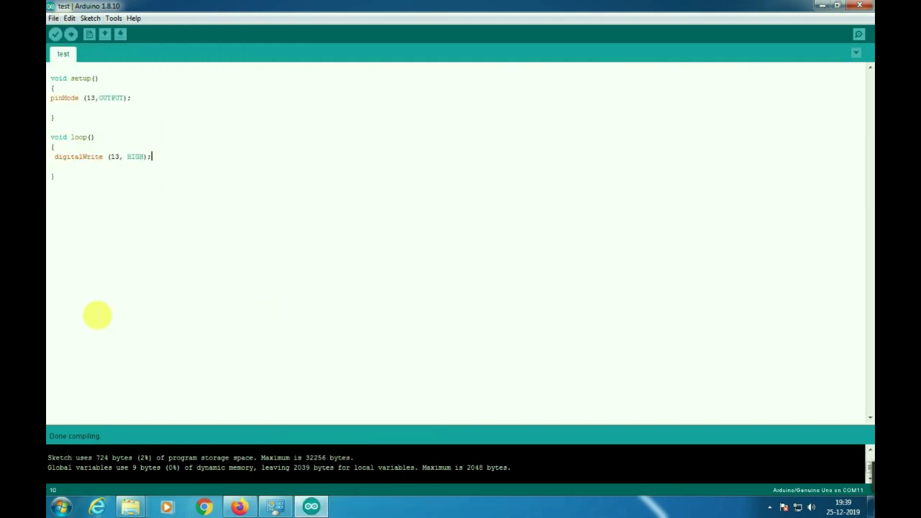